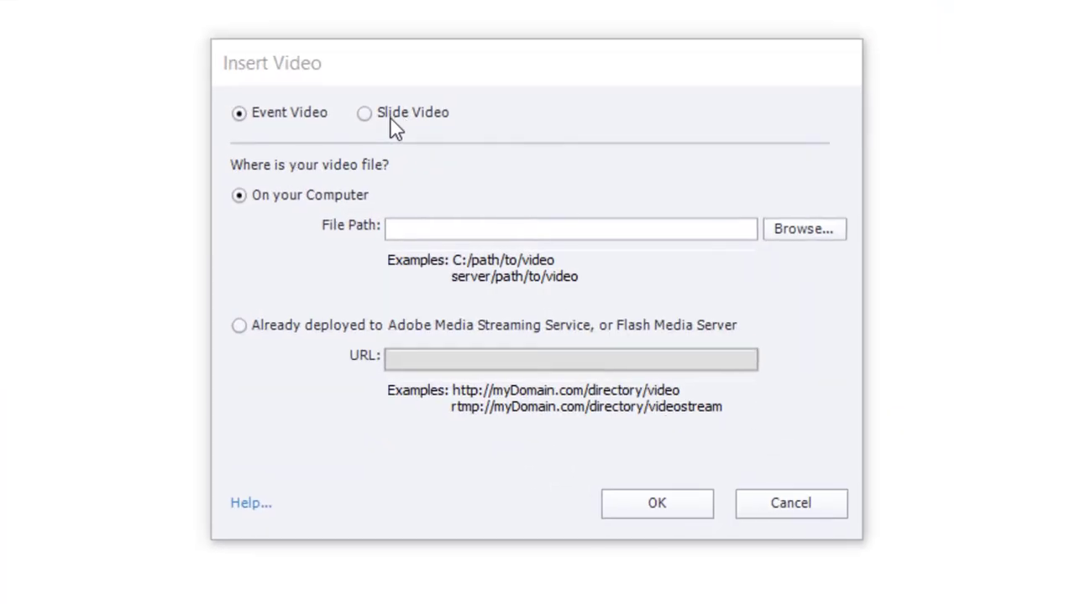
Step: Switch Insert Video to Slide Video and pick the downloaded MP4 from the Downloads folder
click(394, 126)
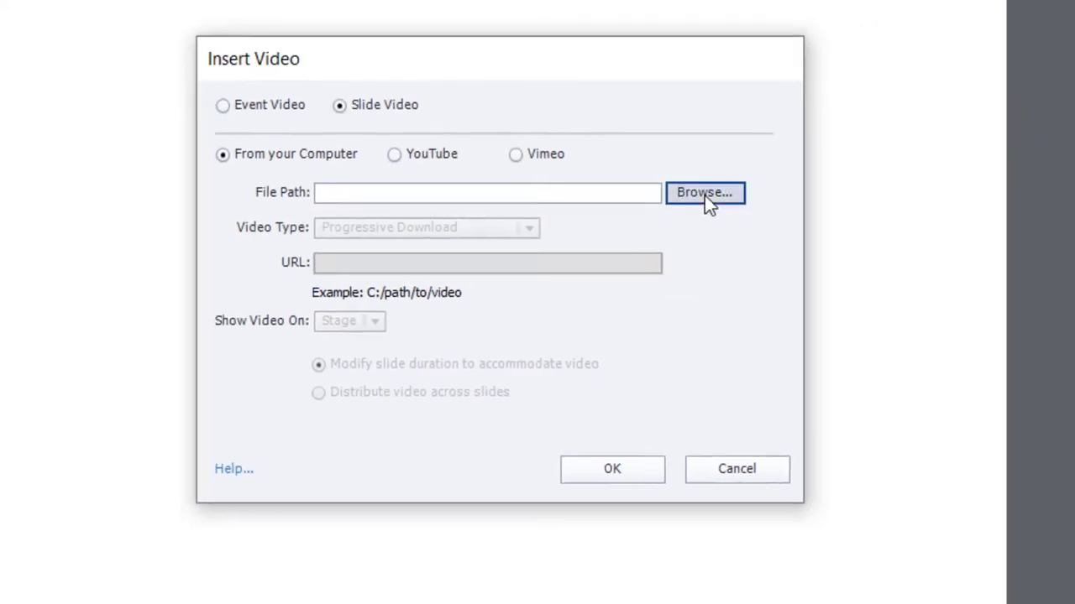
click(705, 195)
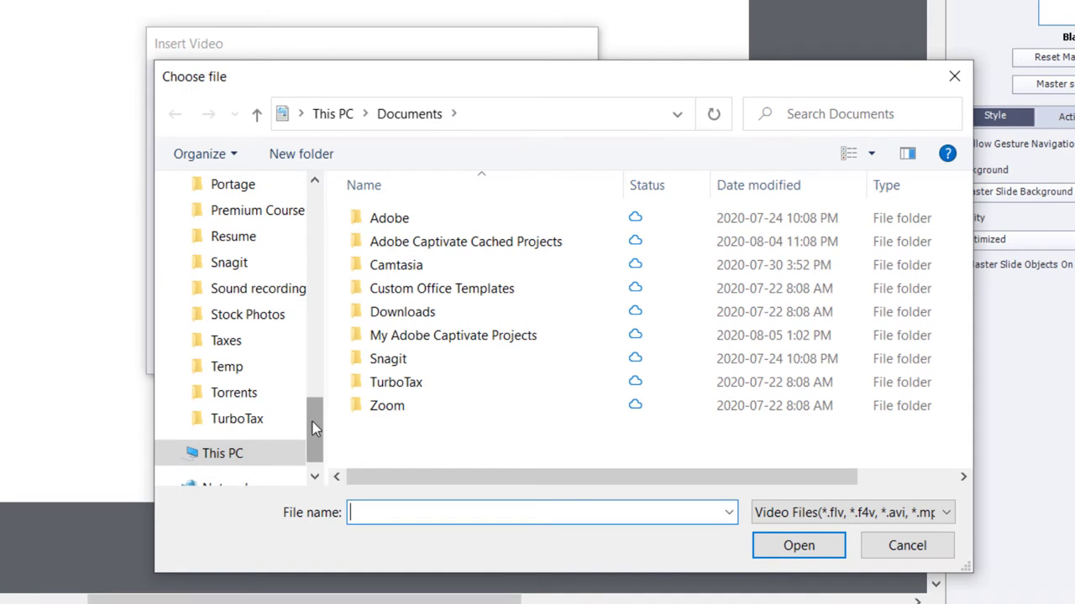
drag(313, 421, 325, 188)
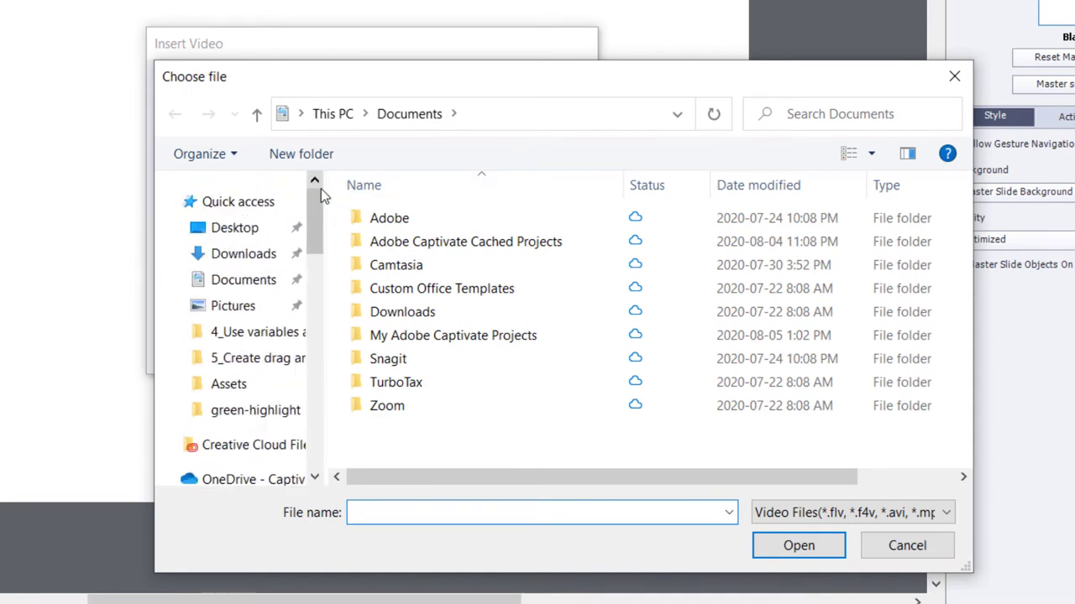
click(242, 254)
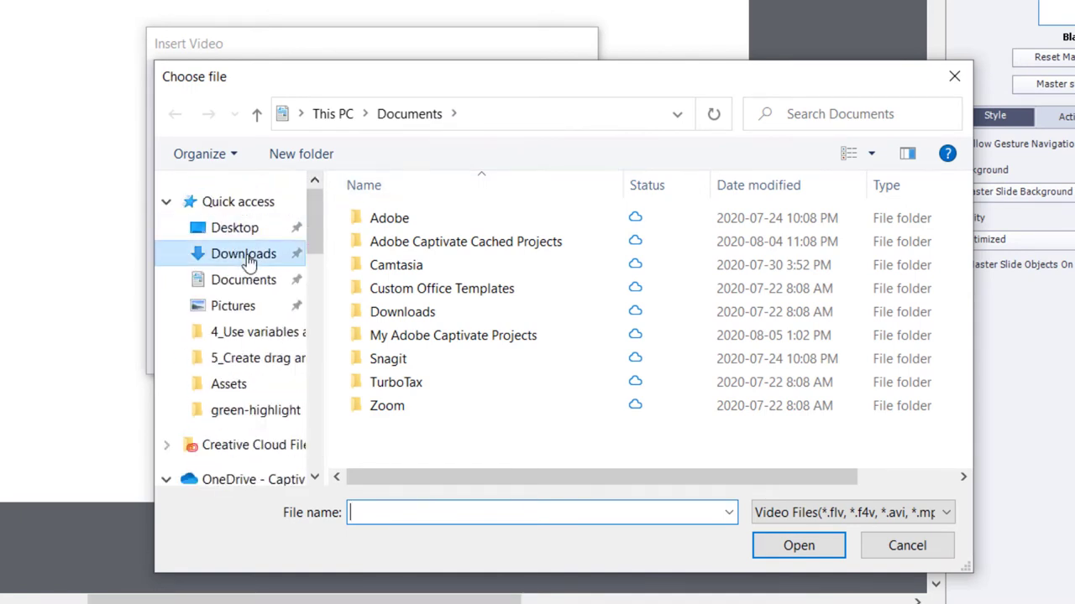
click(468, 246)
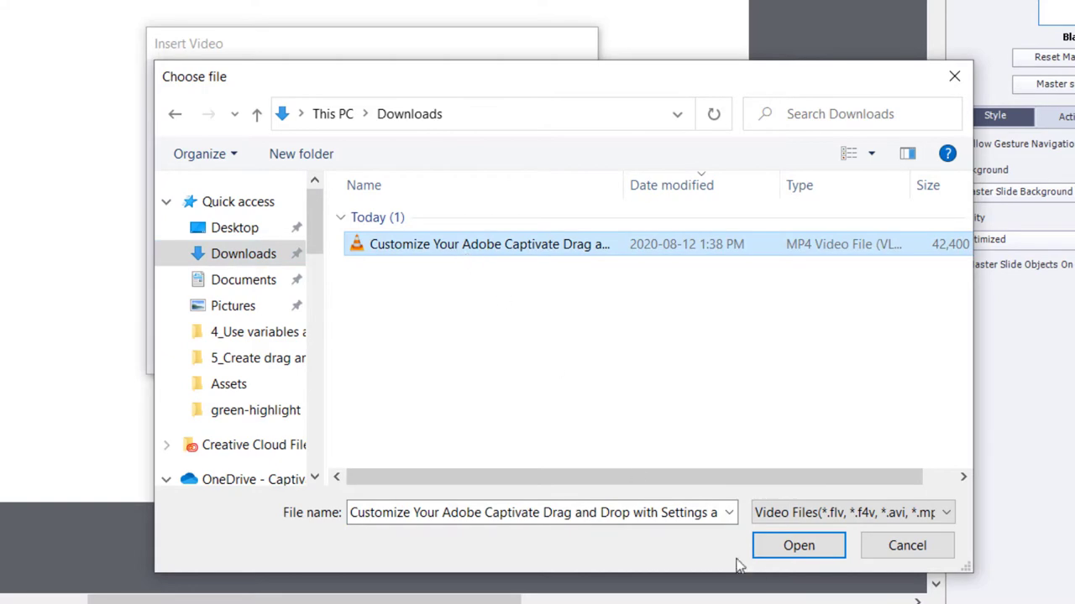
Step: Insert the MP4 onto slide 1 as SlideVideo_1 (456.9s) and play it back to check it
click(807, 547)
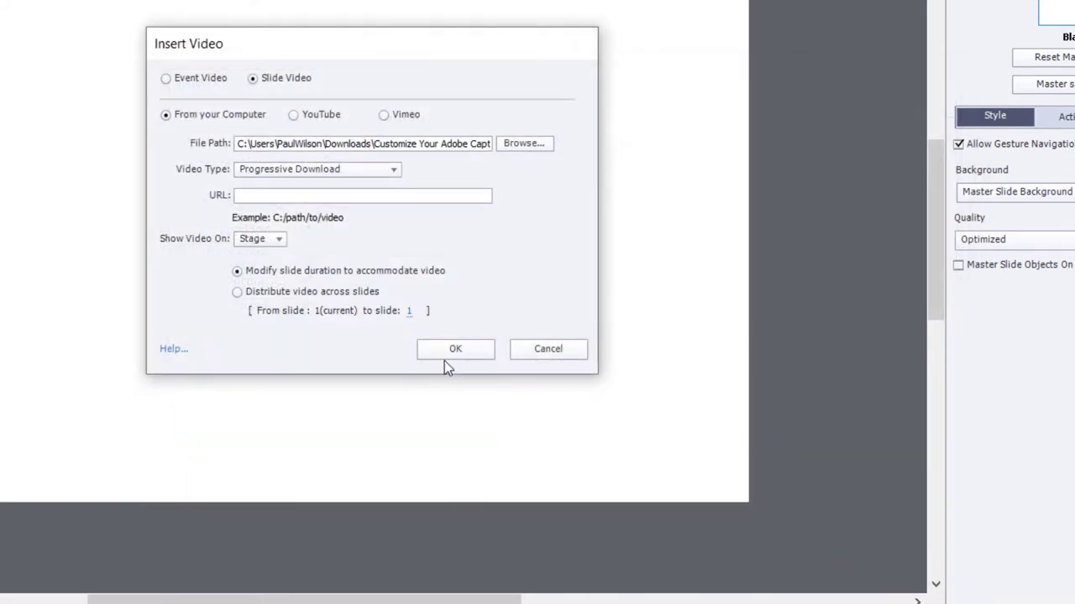
click(440, 357)
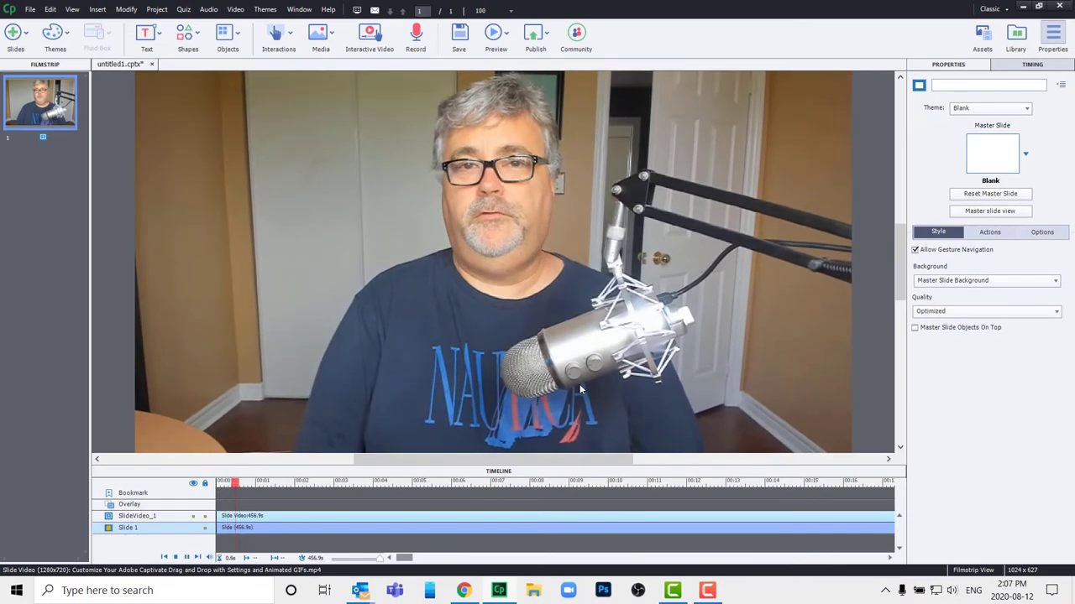
click(357, 422)
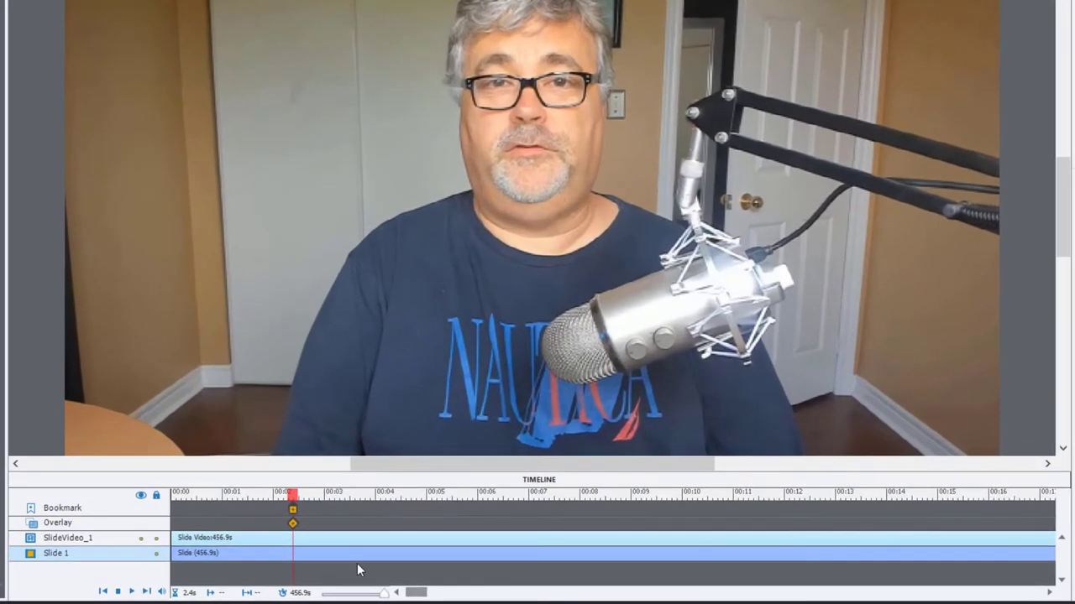
mouse_move(420, 595)
mouse_down()
mouse_move(1029, 591)
mouse_move(401, 596)
mouse_up()
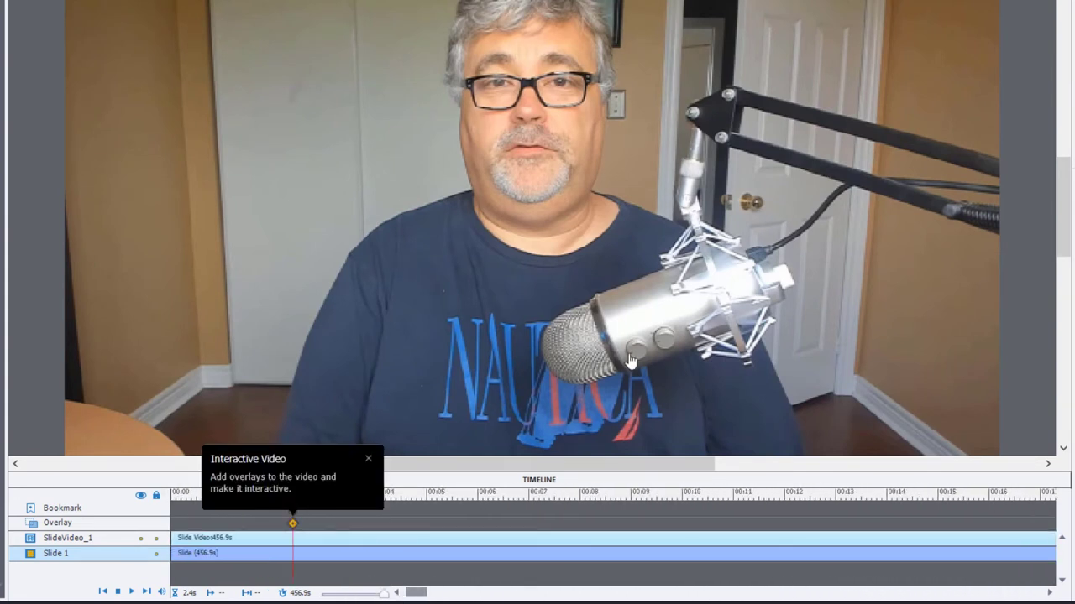
Step: Open Edit Video Timing for the slide video and show its Closed Captioning tab
click(571, 292)
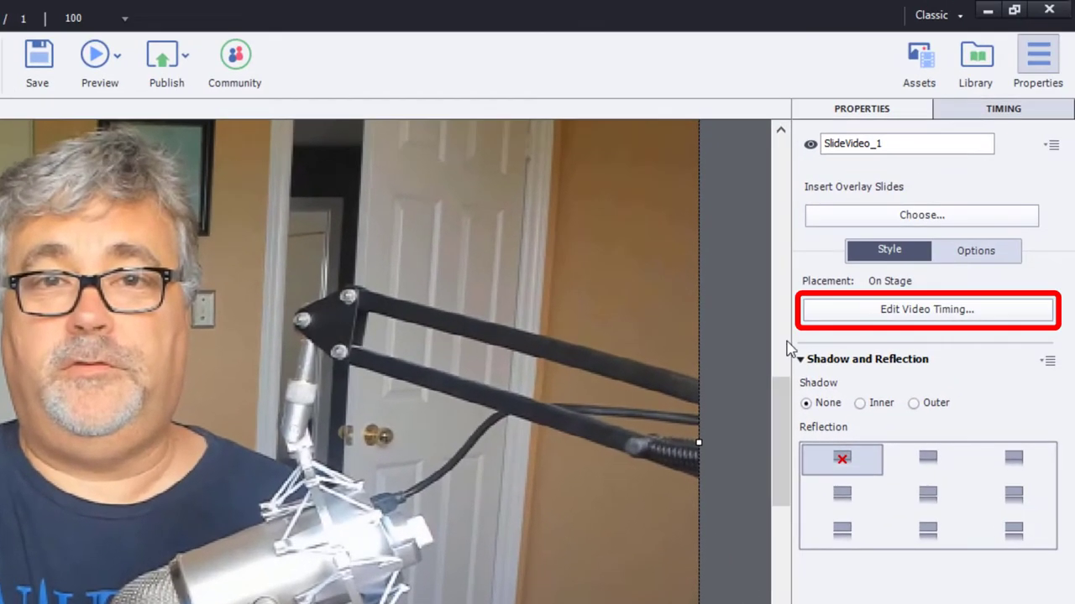
click(1032, 222)
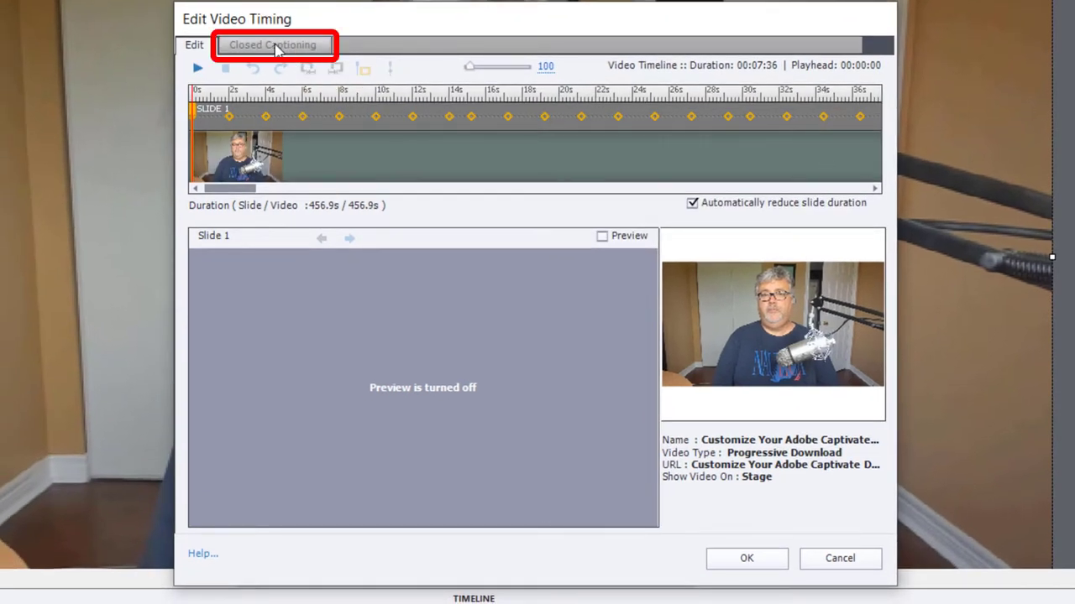
click(277, 47)
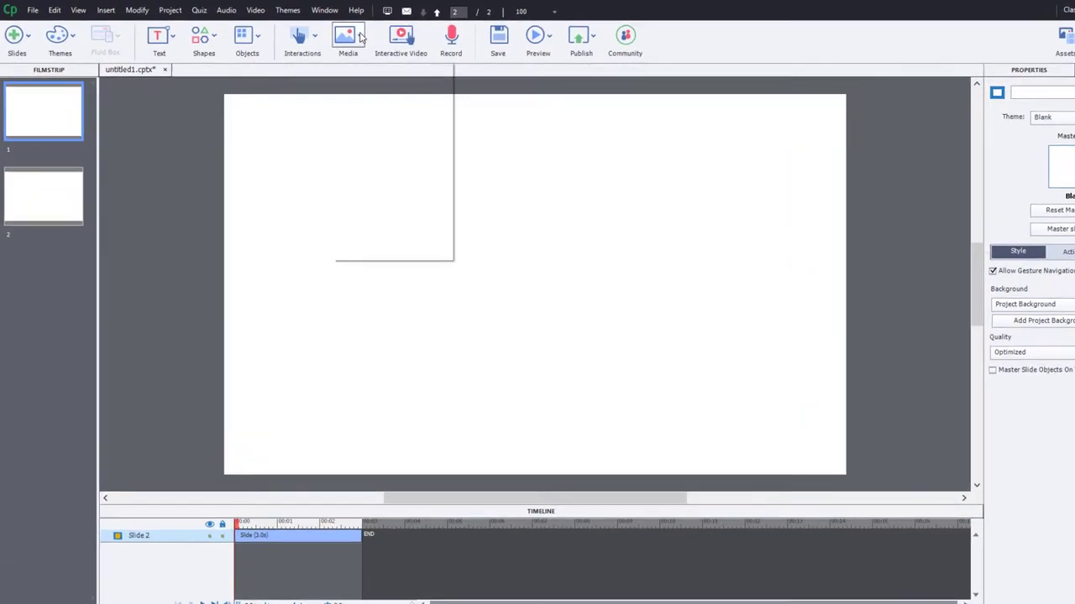
Step: Insert the downloaded MP4 as event video Video_Object_1 (1280x720) via Media > Video
click(335, 28)
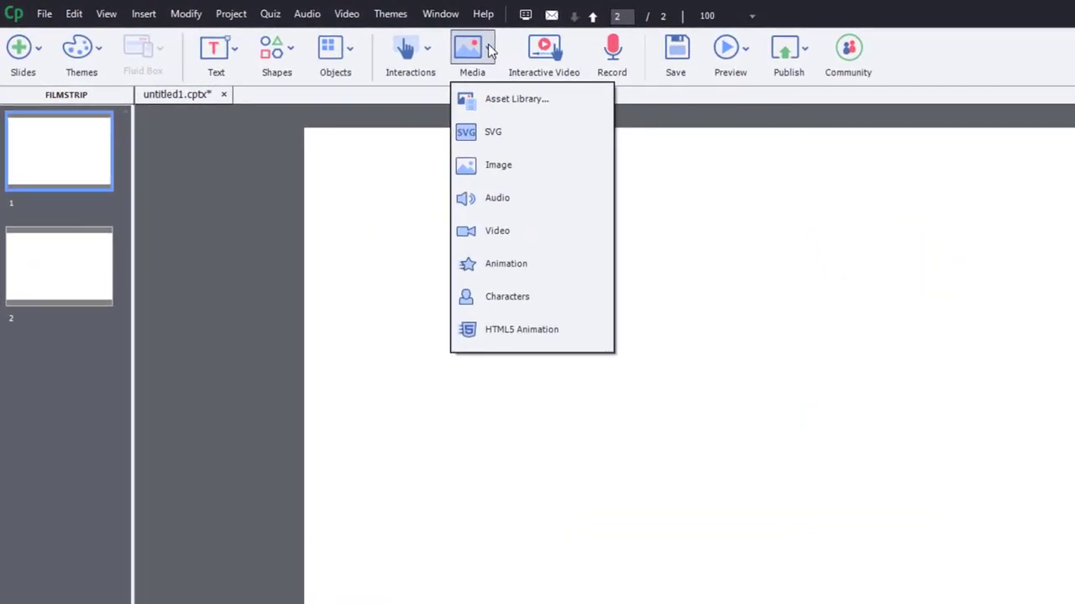
click(496, 230)
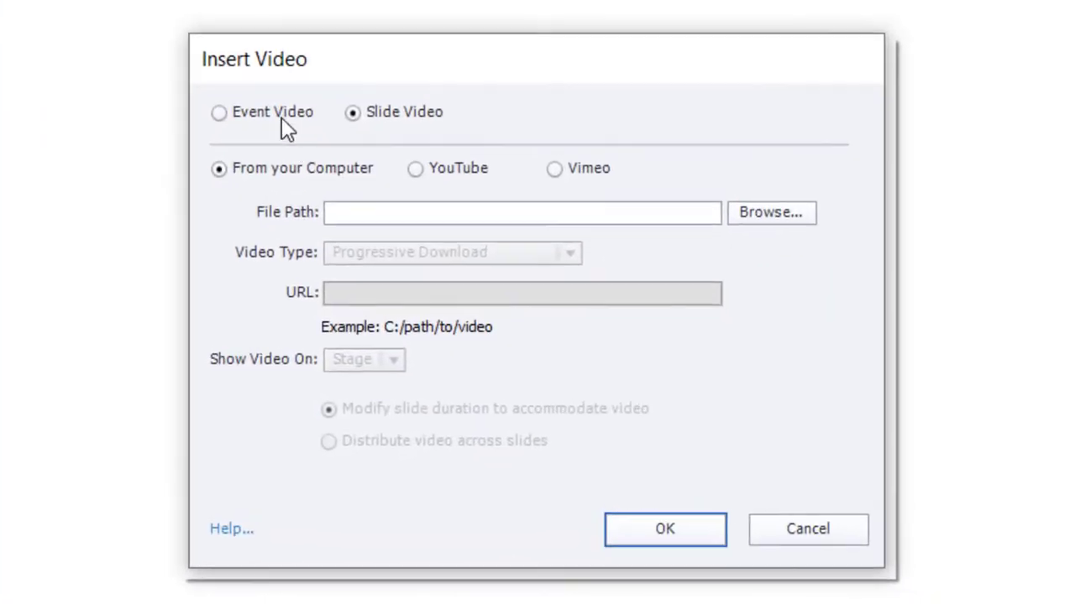
click(250, 115)
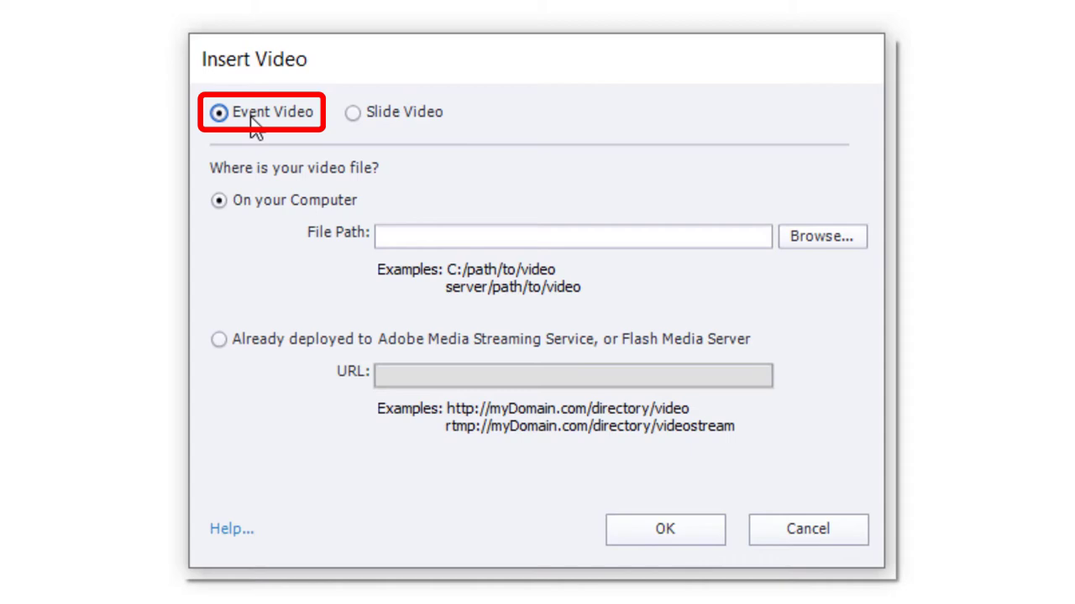
click(823, 240)
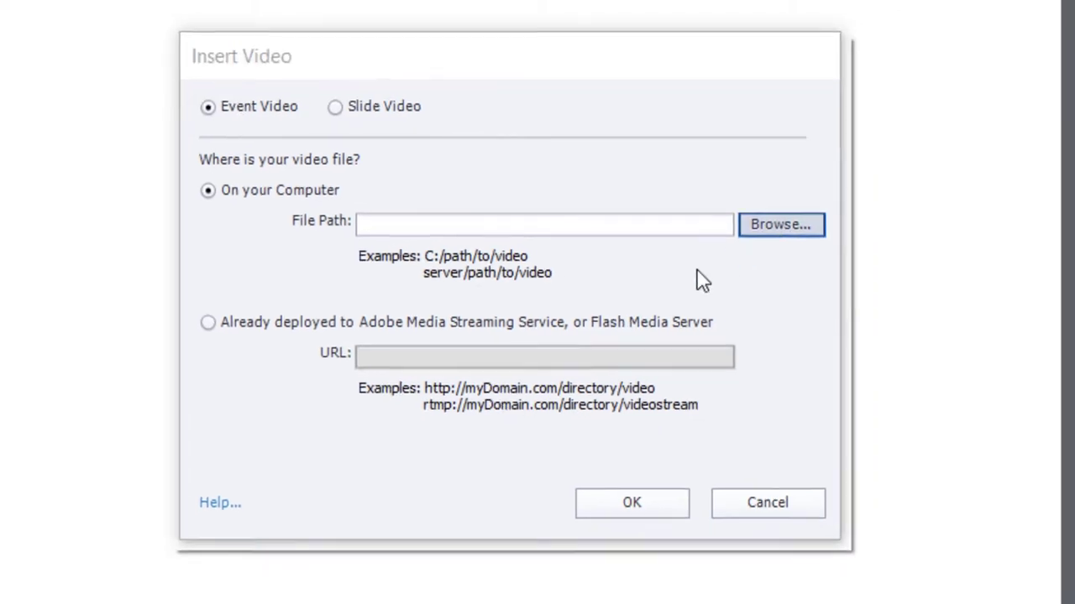
click(367, 240)
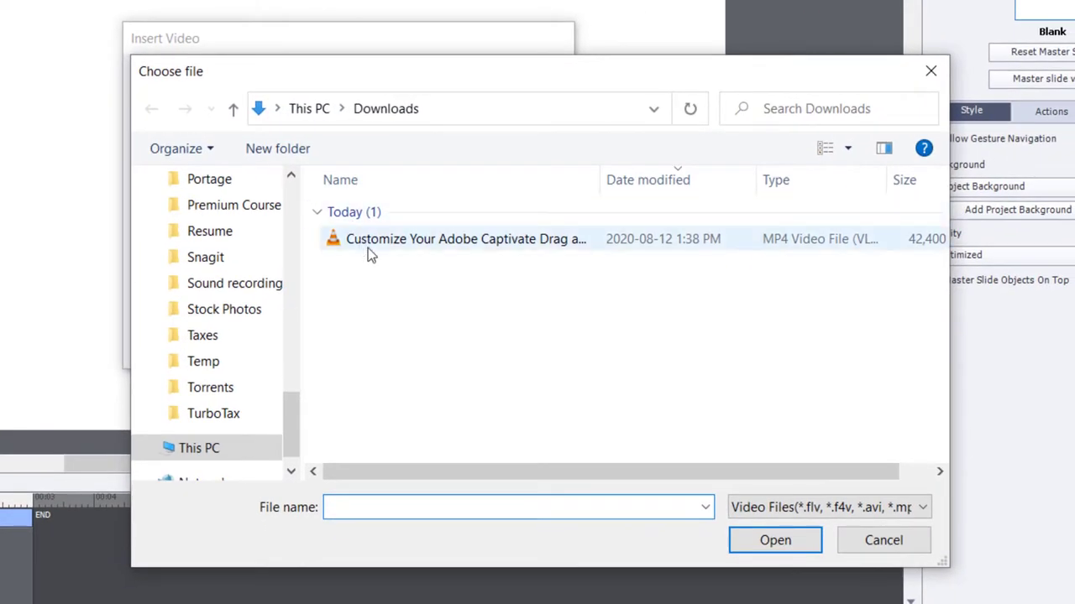
click(794, 544)
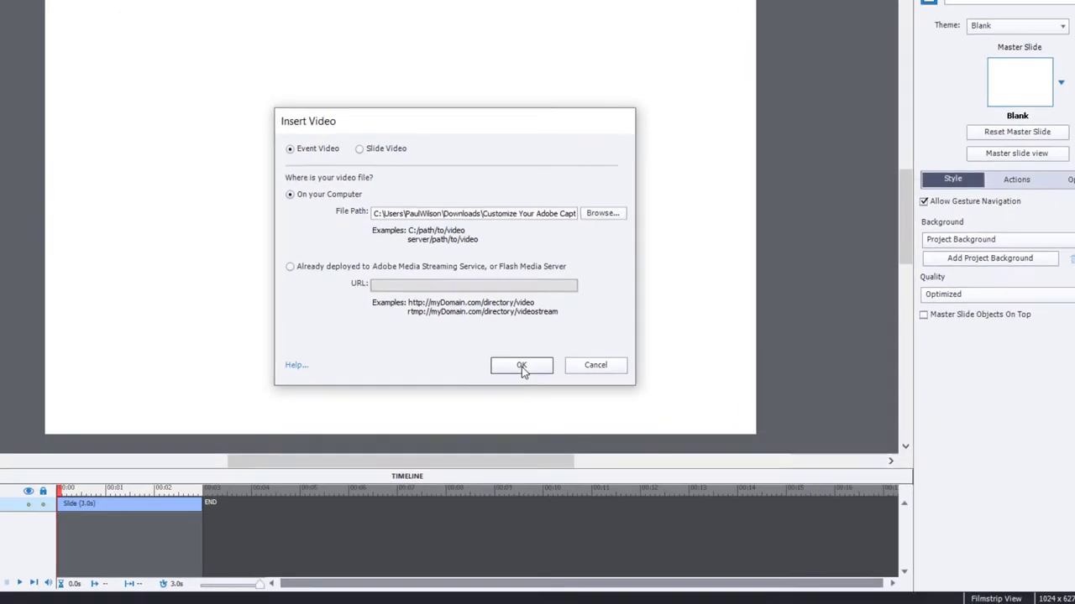
click(432, 344)
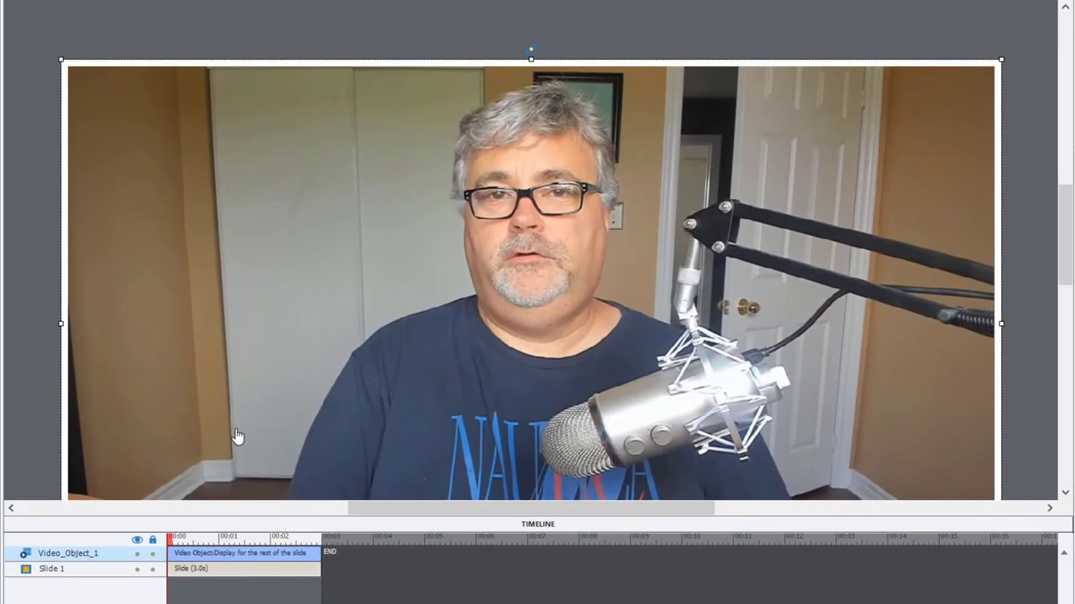
Step: Shrink the event video from its corner, centre it on the slide, and tick Auto Rewind
drag(60, 60, 277, 216)
scroll(871, 367, down, 1)
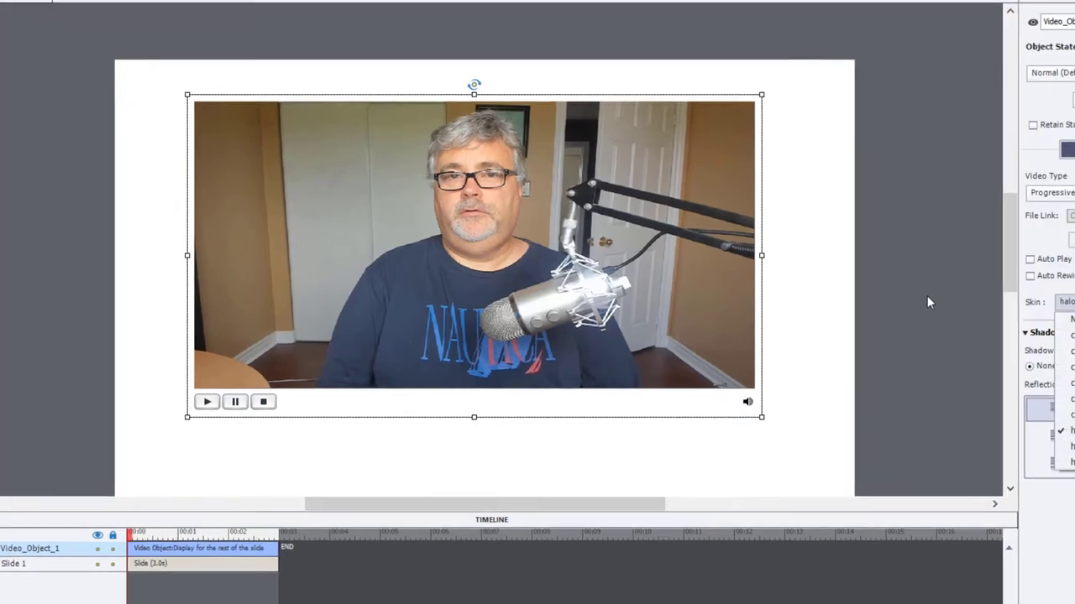
click(978, 290)
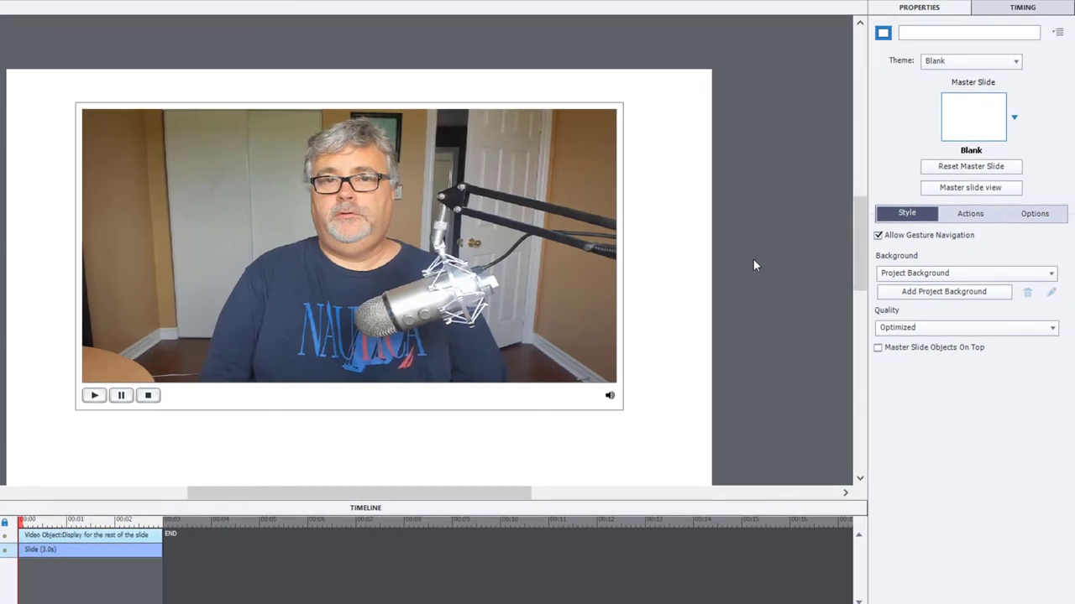
click(565, 262)
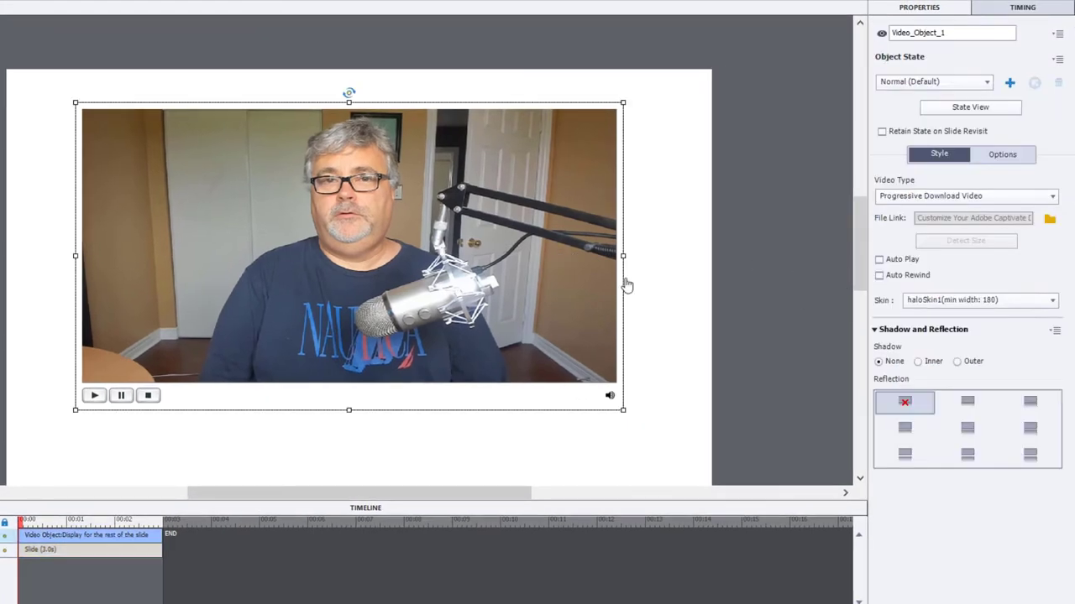
click(879, 276)
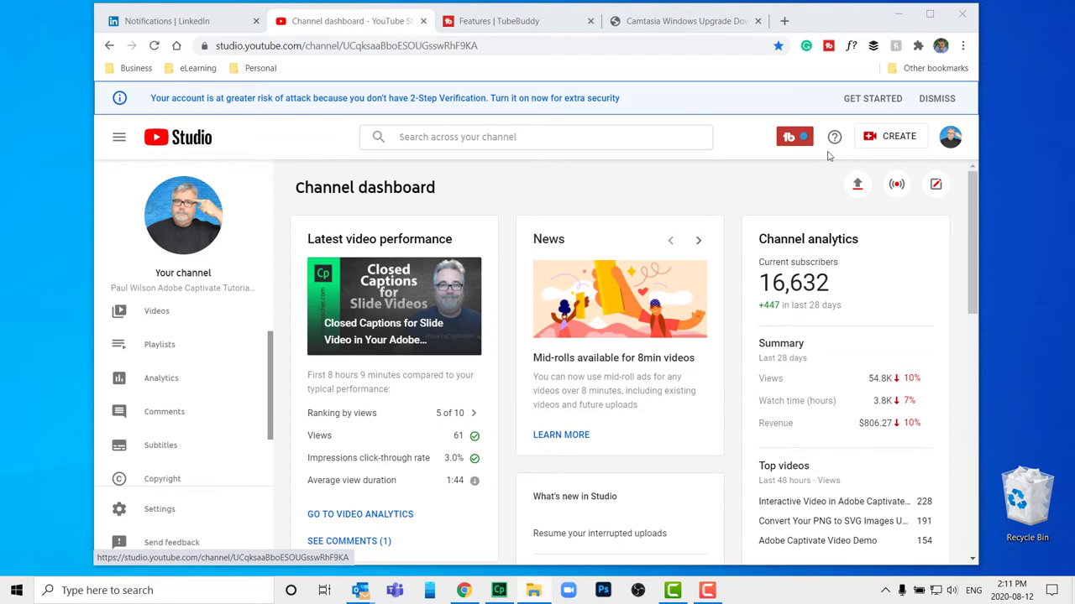
Step: Start a new YouTube upload by dropping the video file into Upload videos
click(892, 143)
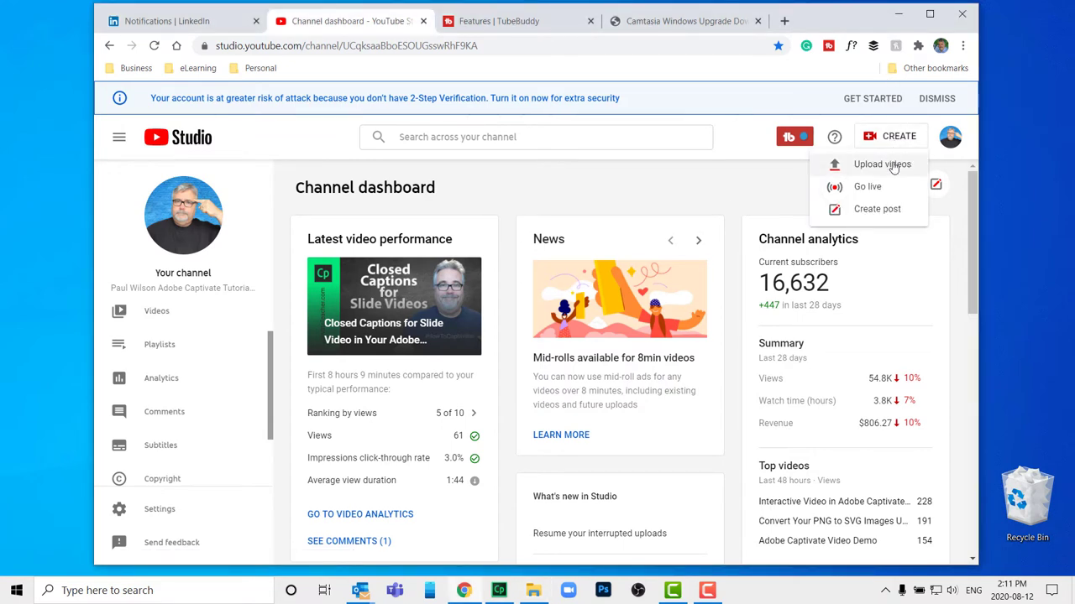
click(890, 163)
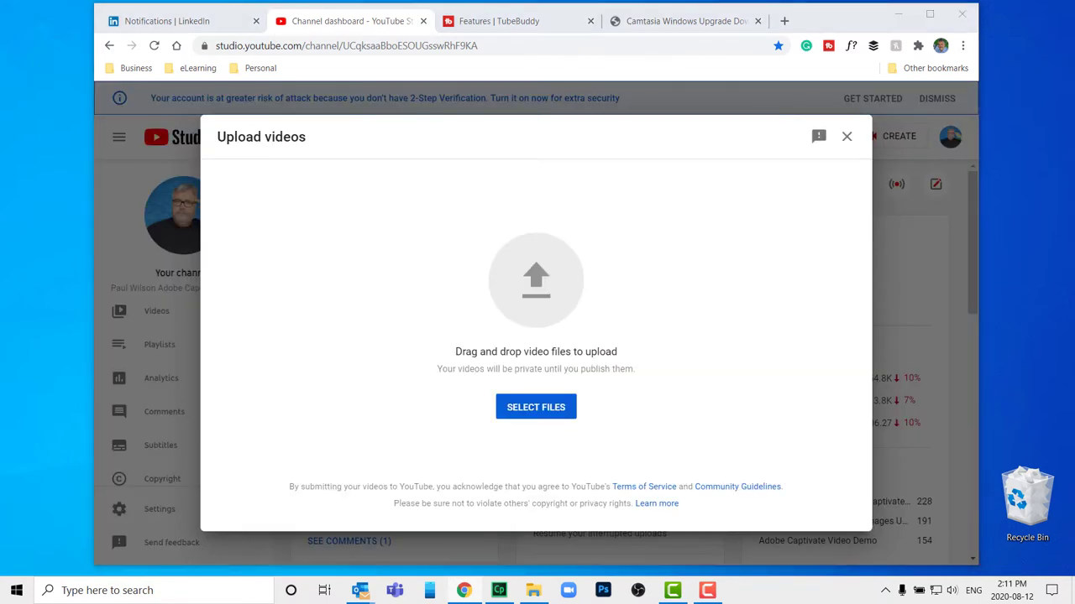
drag(0, 335, 550, 304)
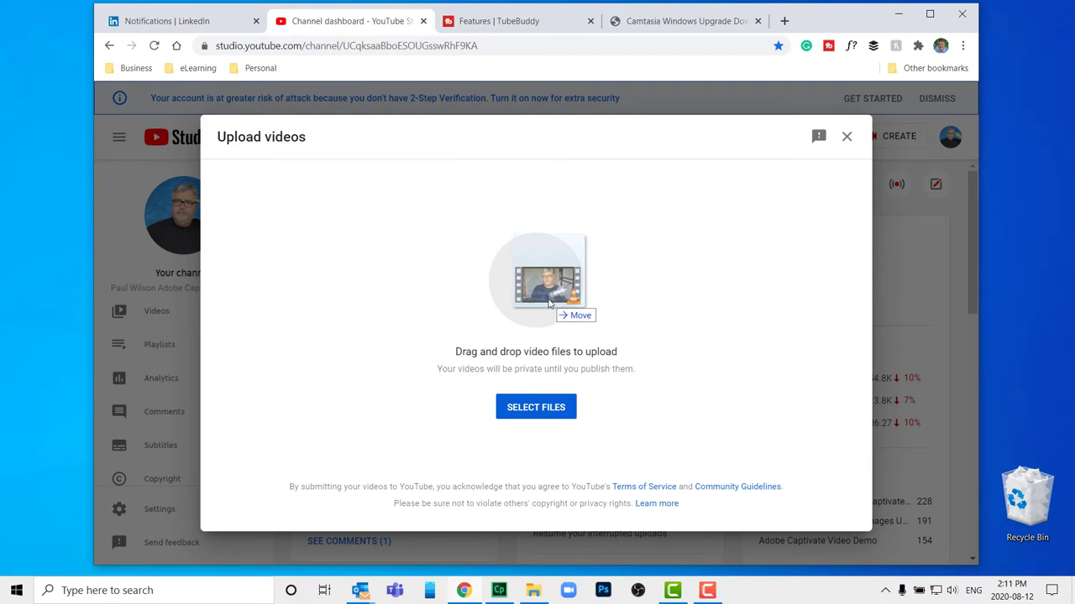
drag(550, 304, 550, 304)
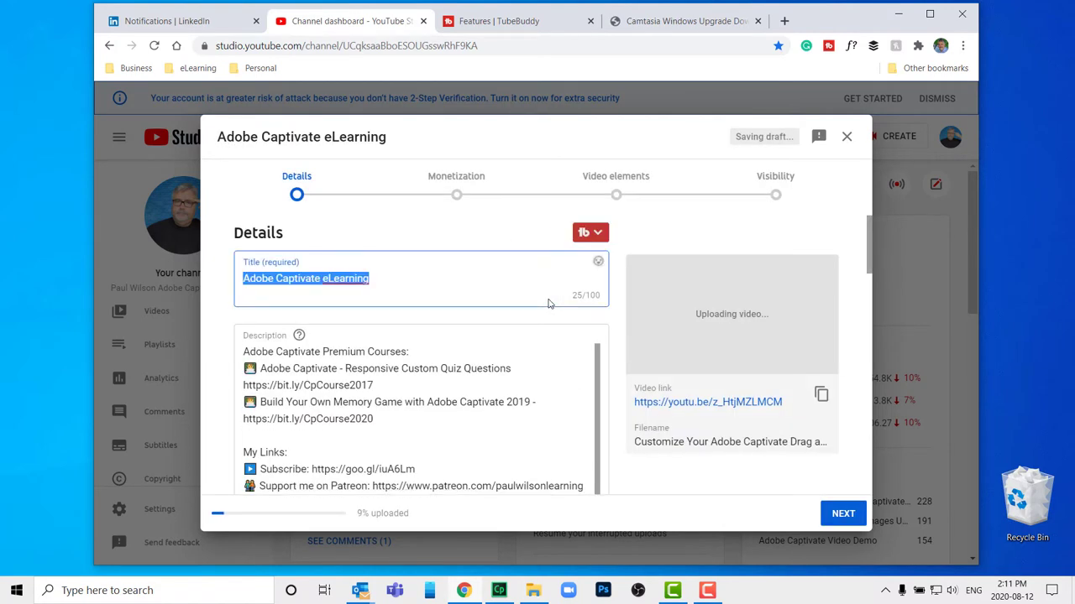
Step: Turn monetization off and save the upload as Unlisted
click(845, 515)
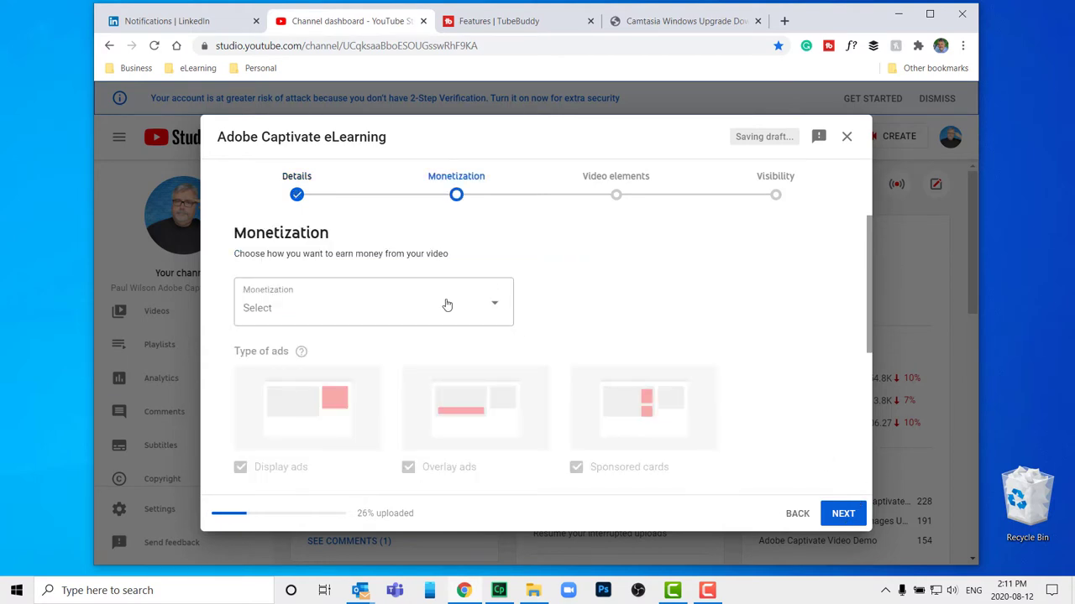
click(497, 309)
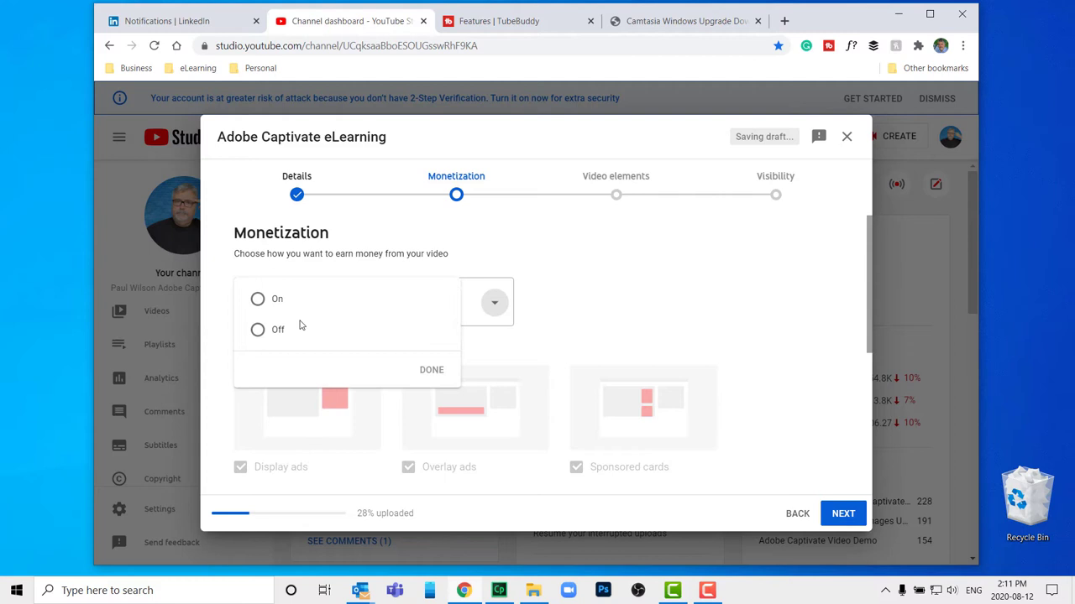
key(Escape)
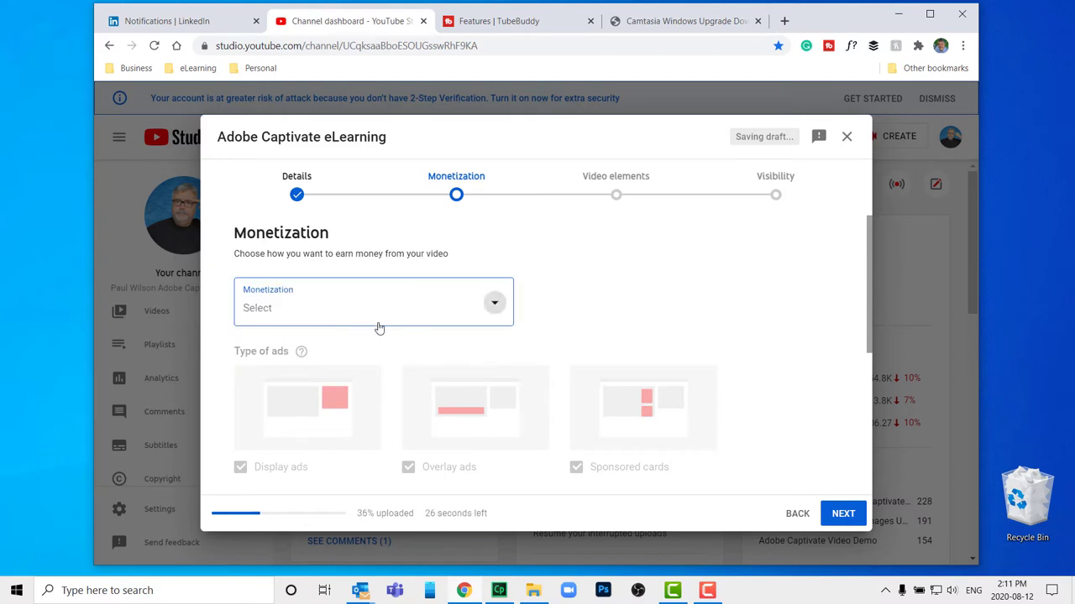
click(440, 310)
click(278, 330)
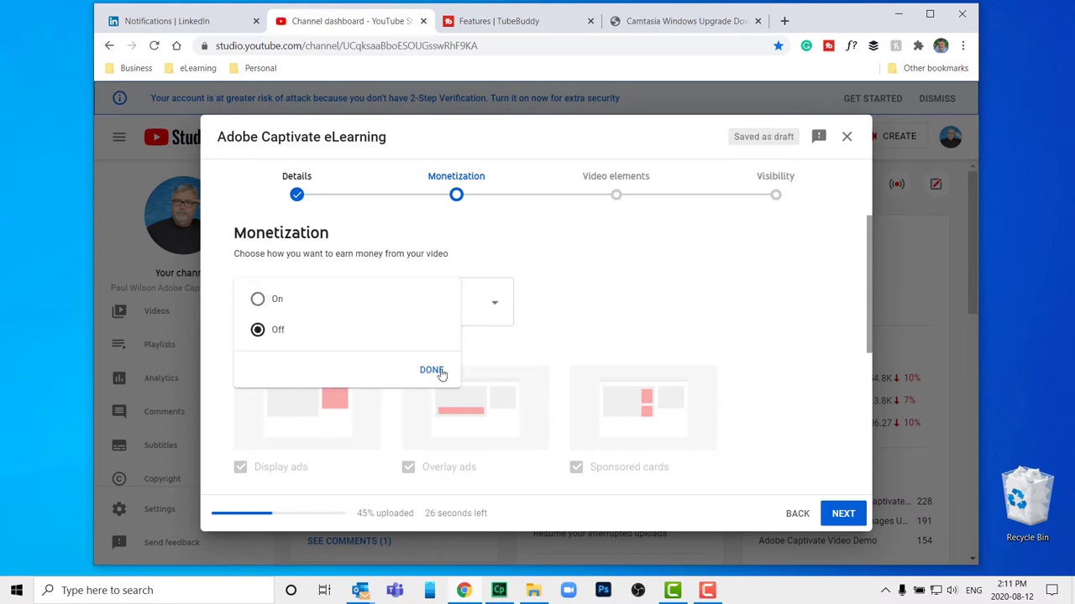
click(810, 390)
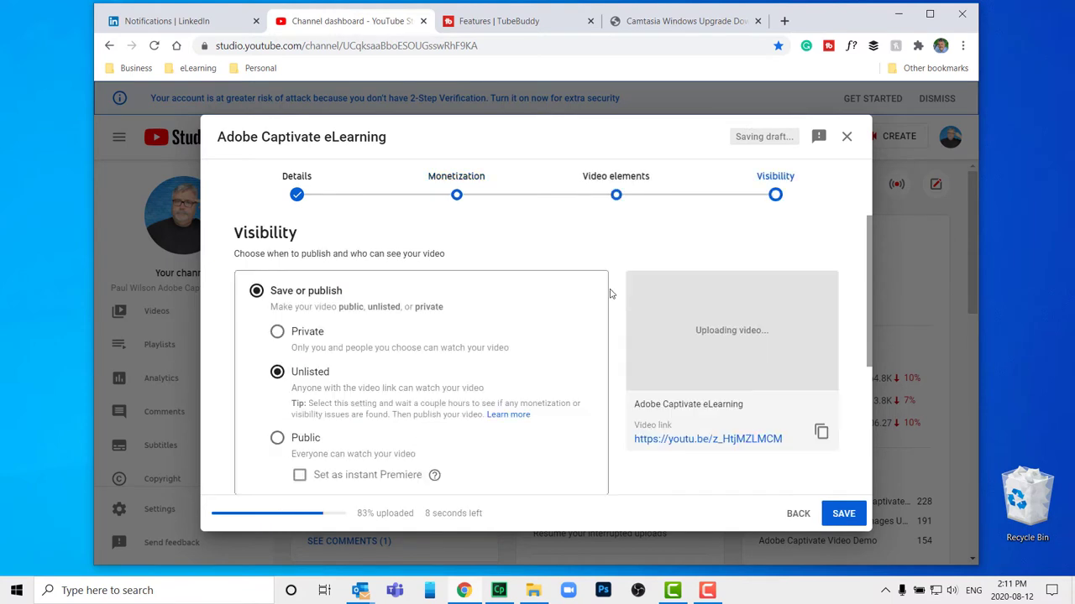
click(844, 514)
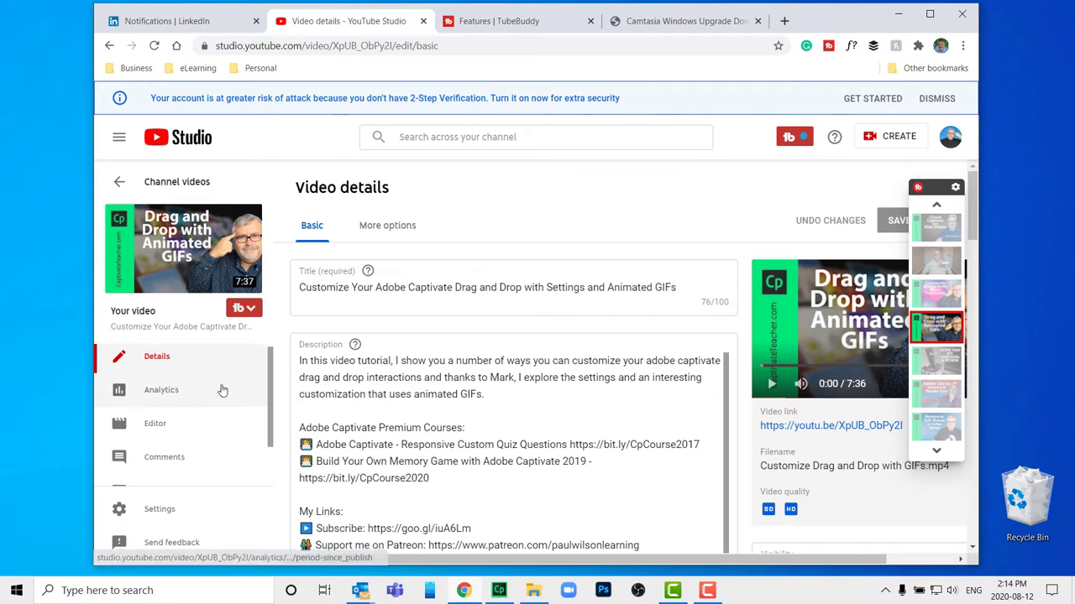
Step: Download the video's automatic subtitles from the Subtitles page in .srt format
scroll(225, 407, down, 1)
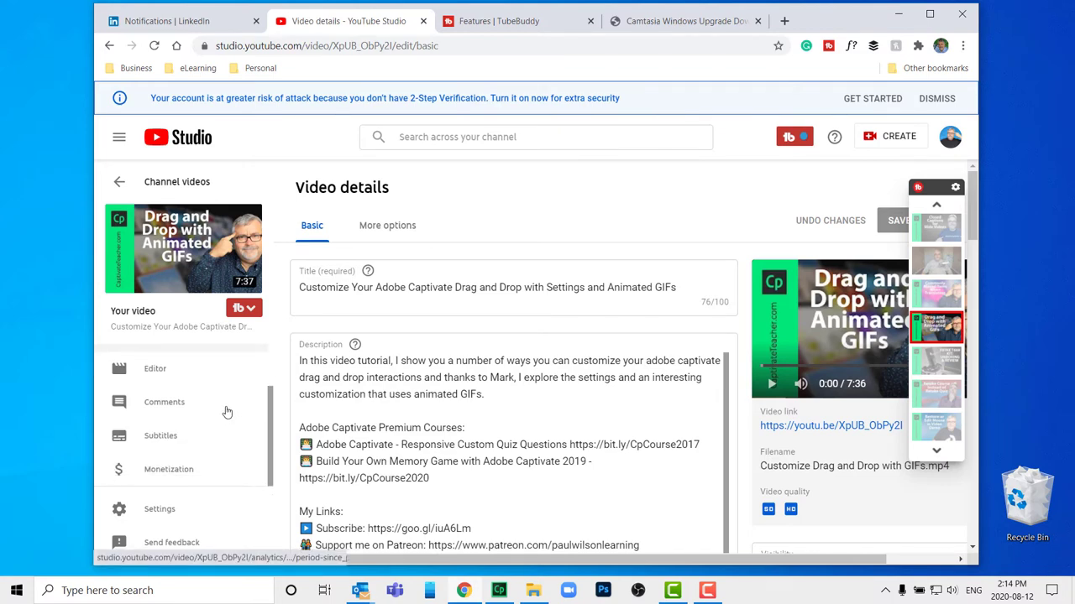
click(173, 440)
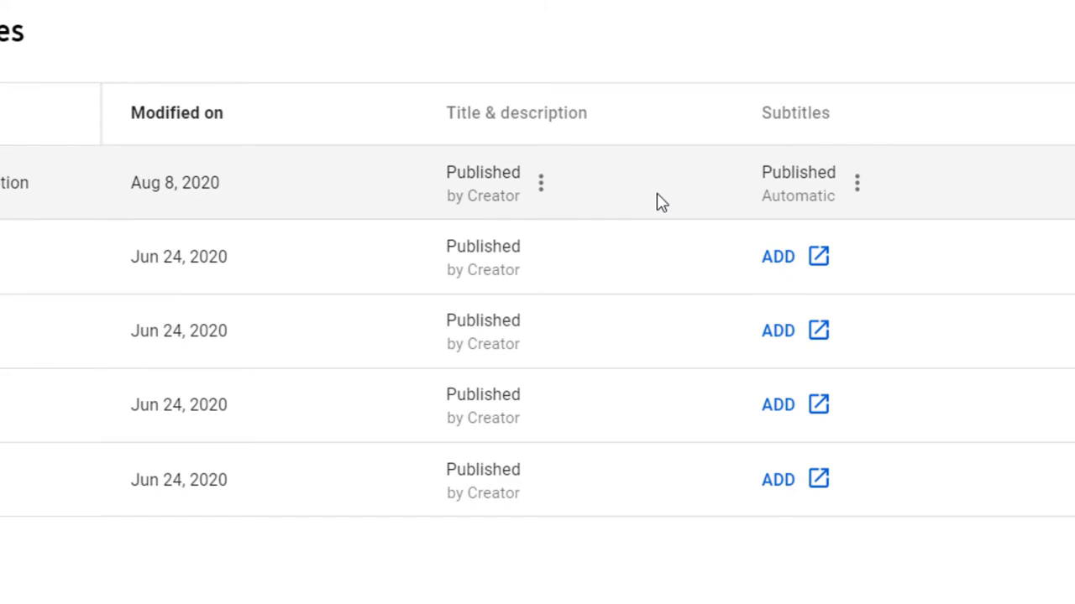
click(858, 184)
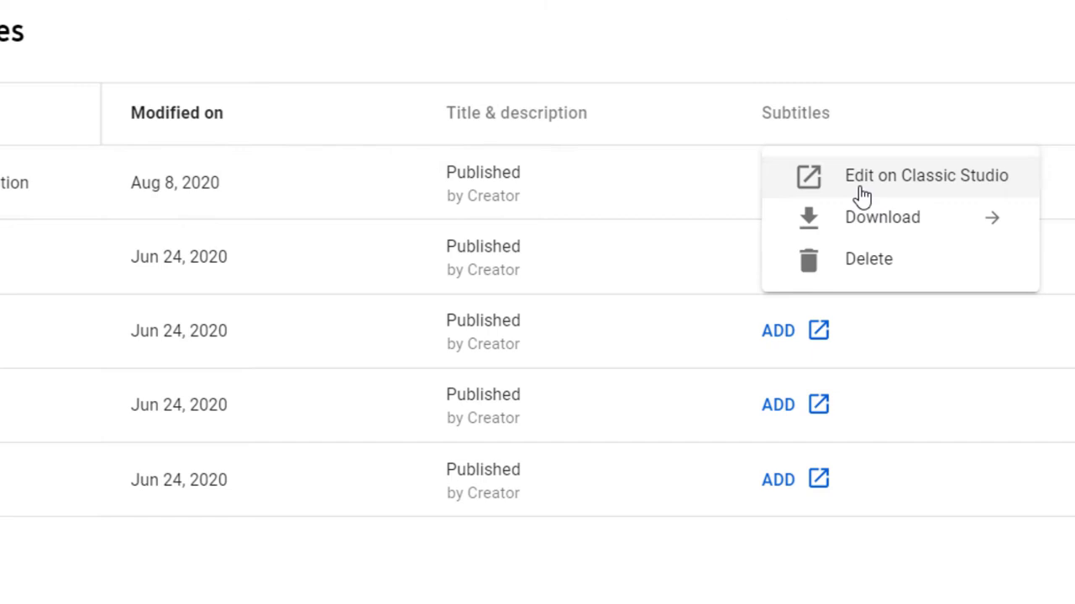
click(904, 235)
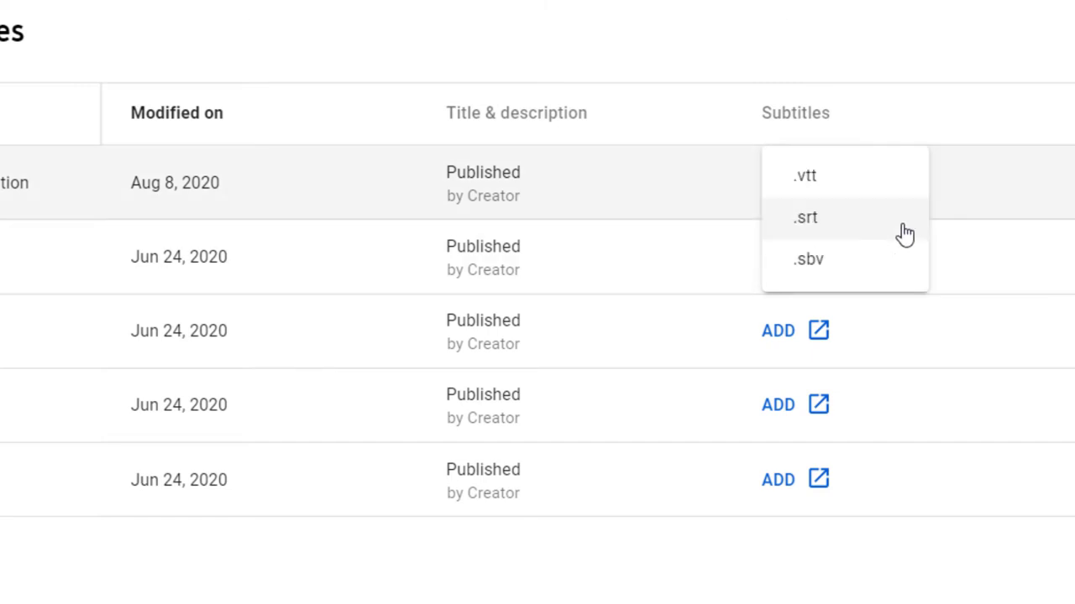
click(821, 221)
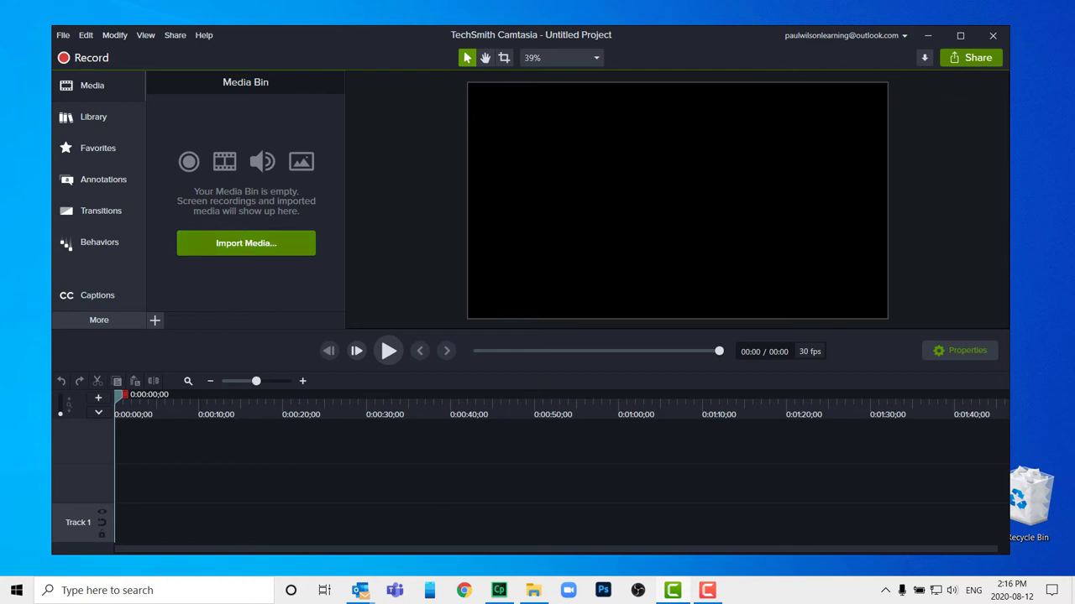
Step: Drag the 7:36 Captivate drag-and-drop video file from the desktop onto Track 1
drag(2, 454, 131, 537)
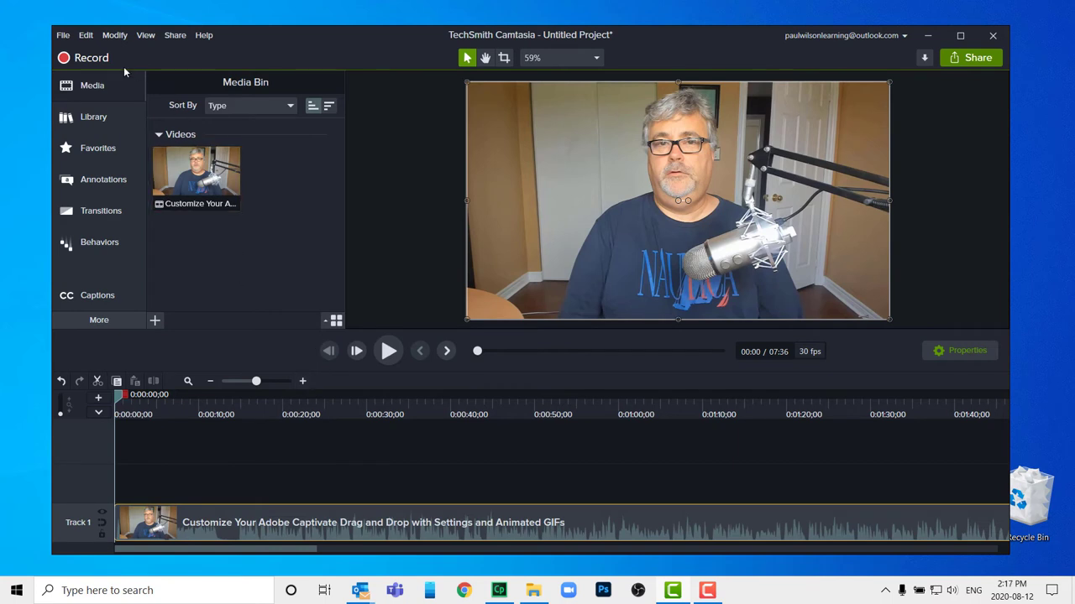
Step: Import captions.srt from Downloads through File > Import > Captions, filling Track 2
click(64, 36)
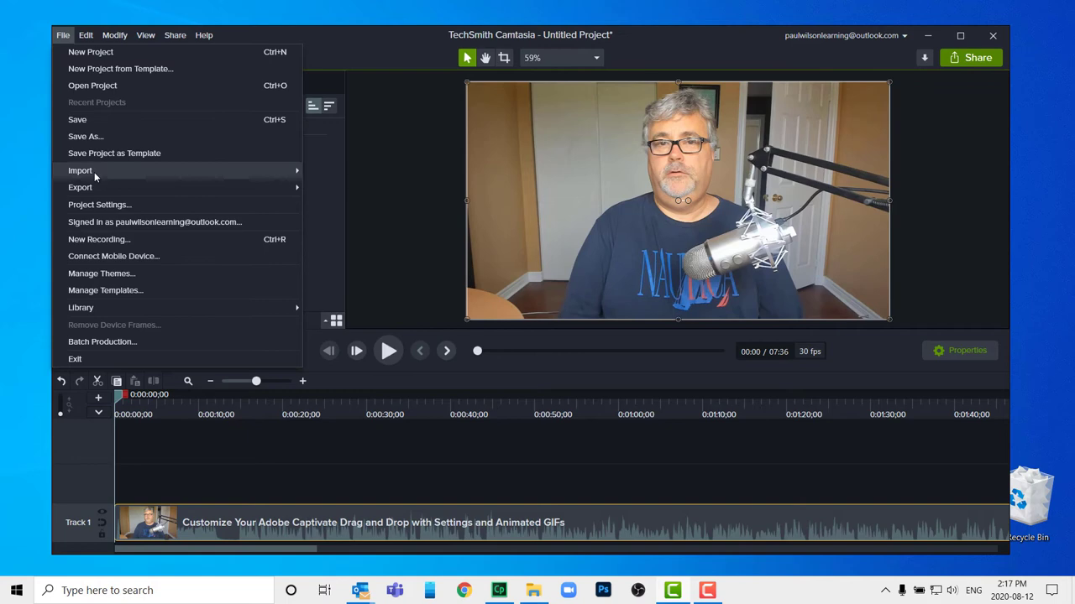
mouse_move(94, 172)
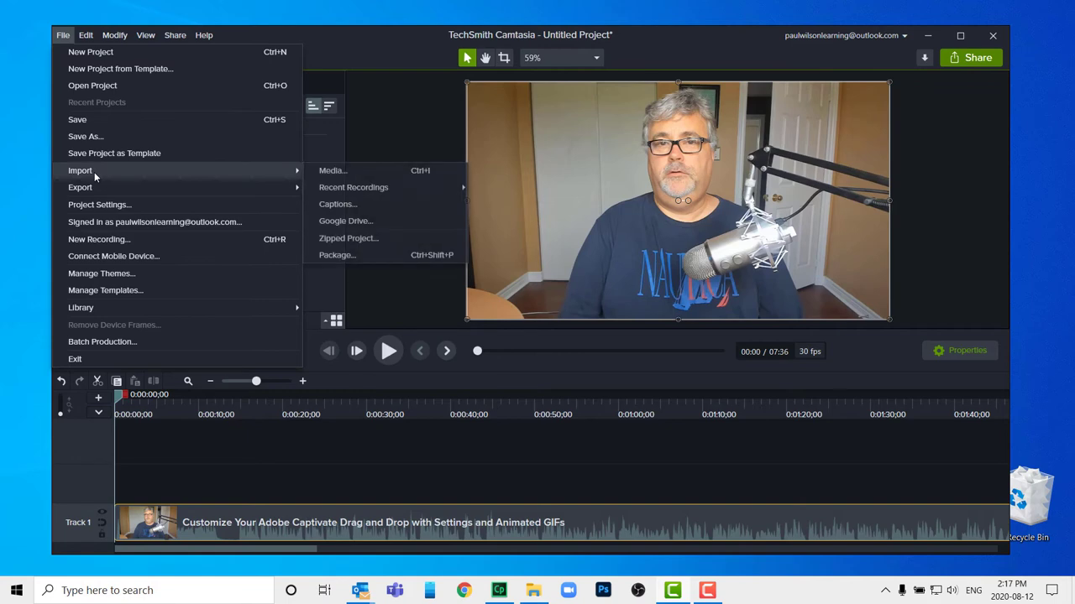
click(355, 208)
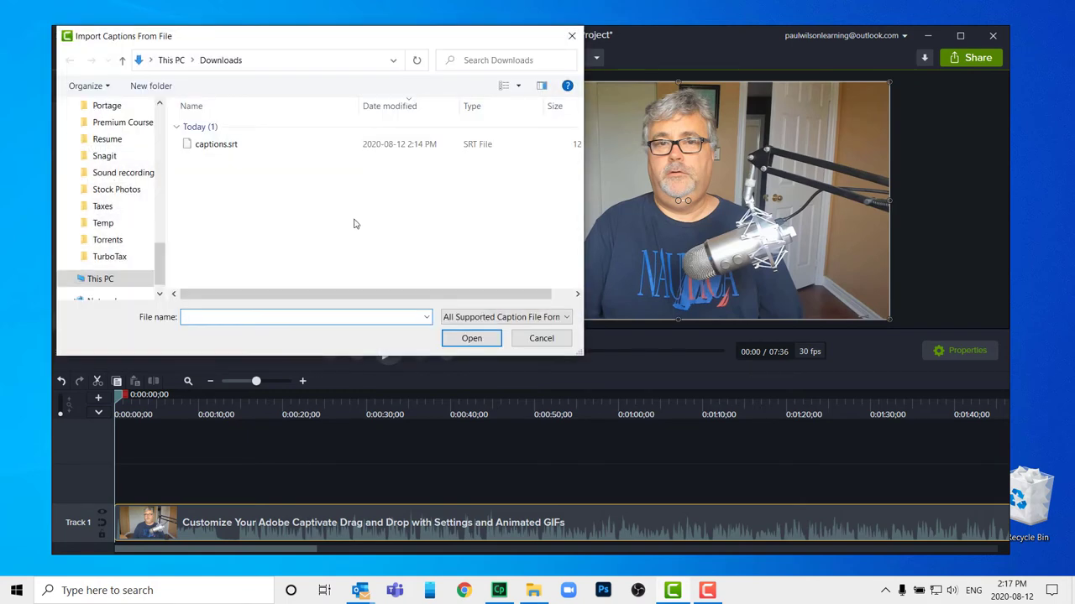
click(211, 149)
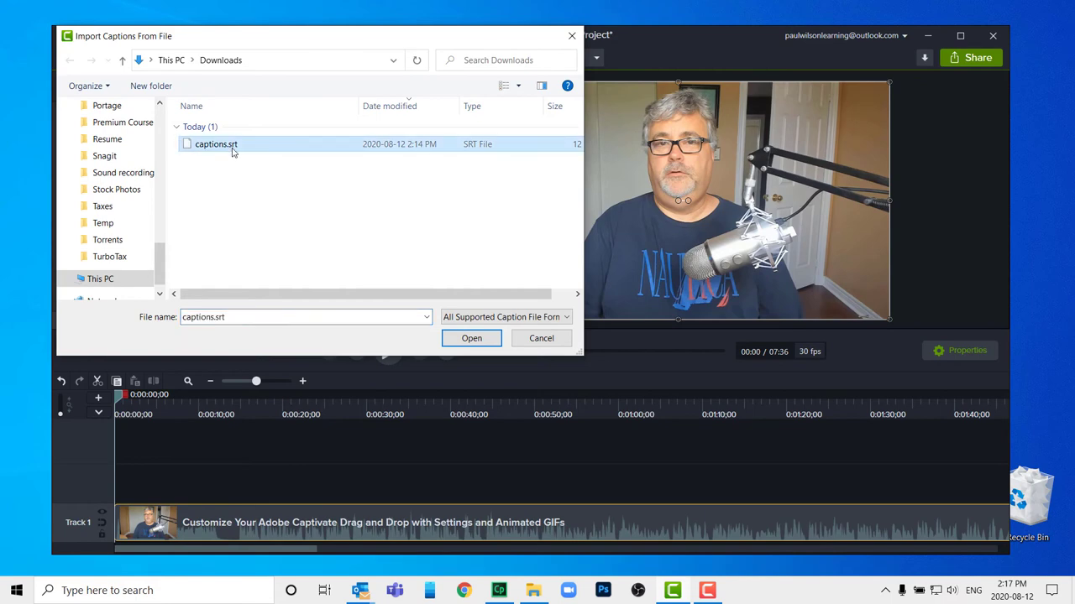
click(471, 338)
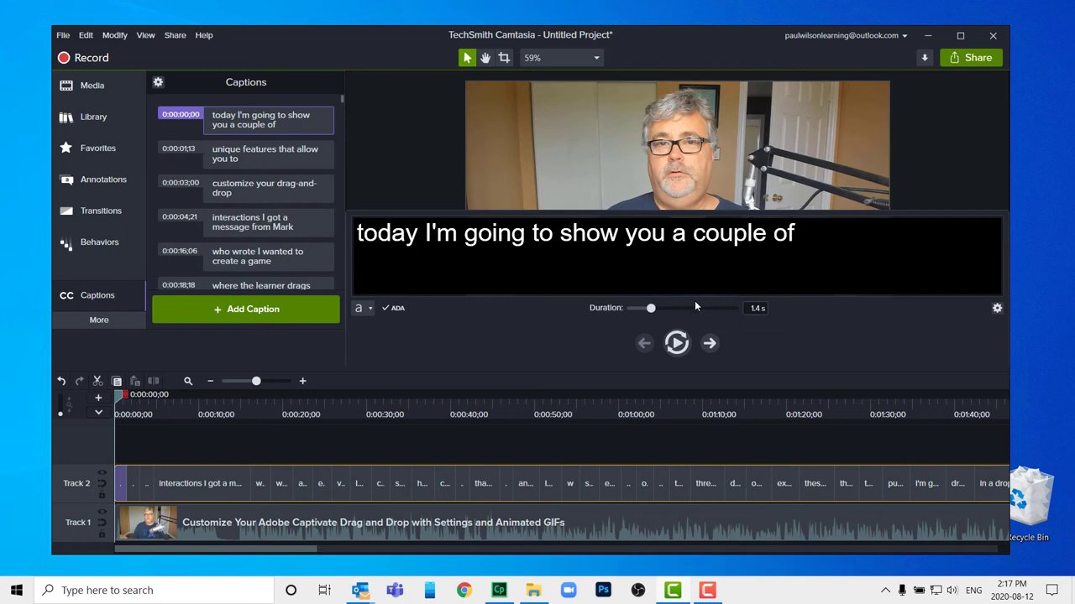
Step: Step caption by caption up to "video clips beginning middle and end and" at 0:00:25;25
click(714, 346)
click(713, 348)
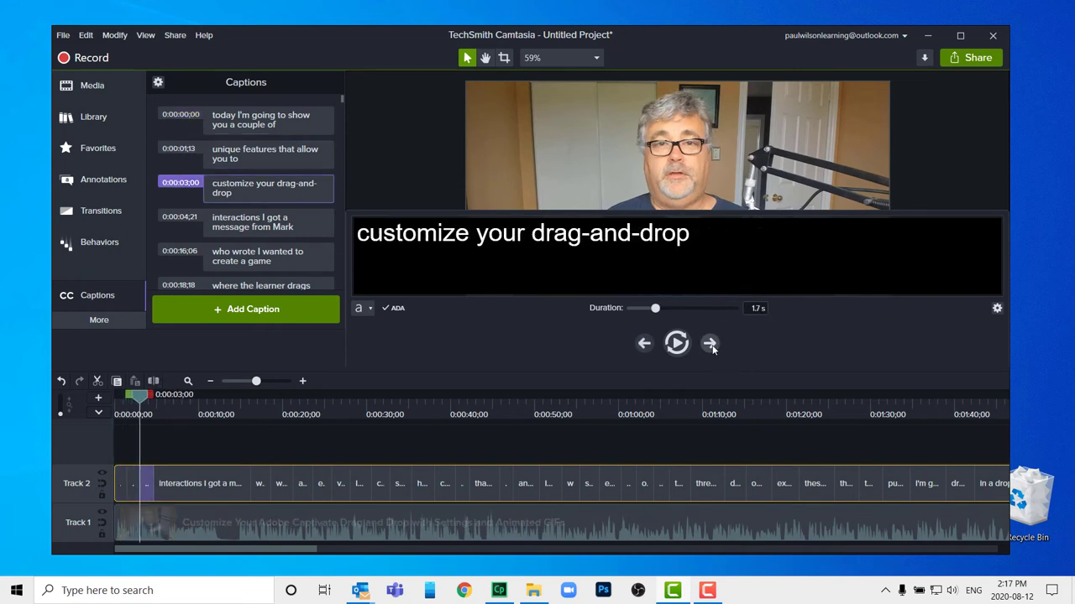
click(711, 344)
click(710, 344)
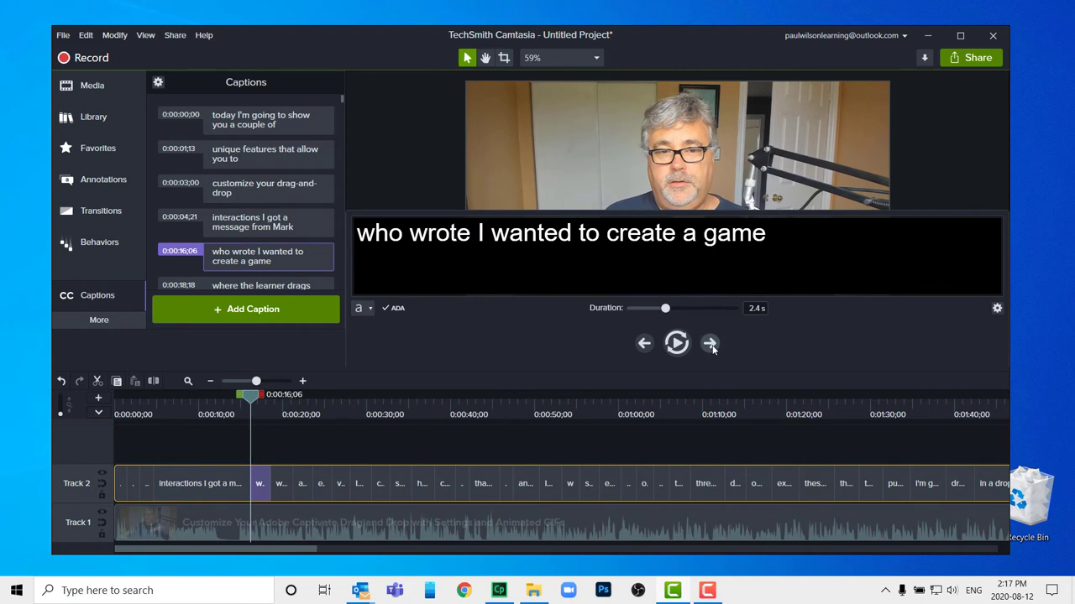
click(710, 344)
click(711, 344)
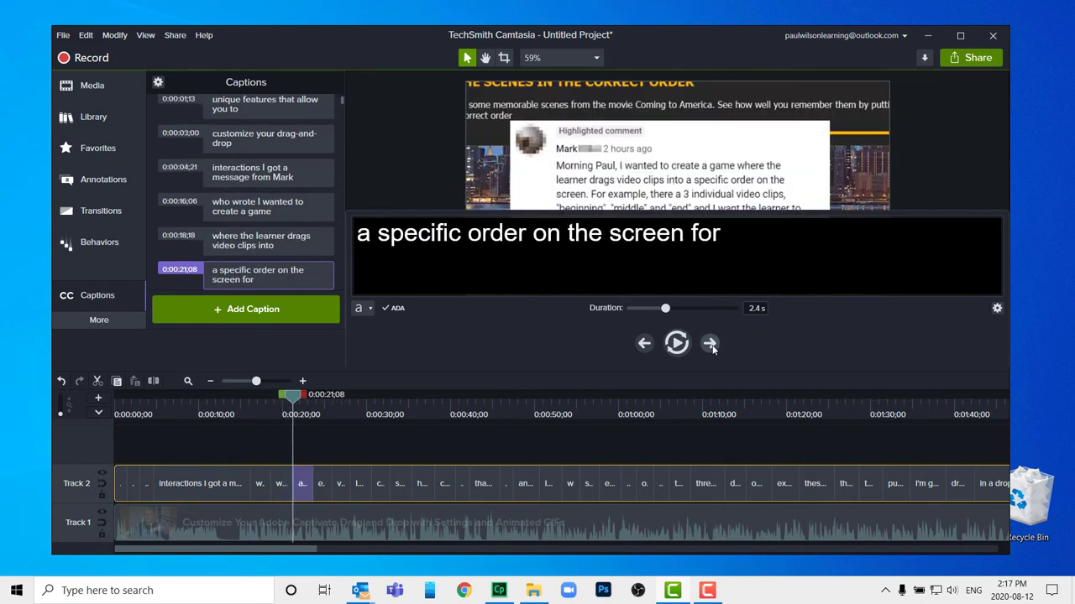
click(710, 344)
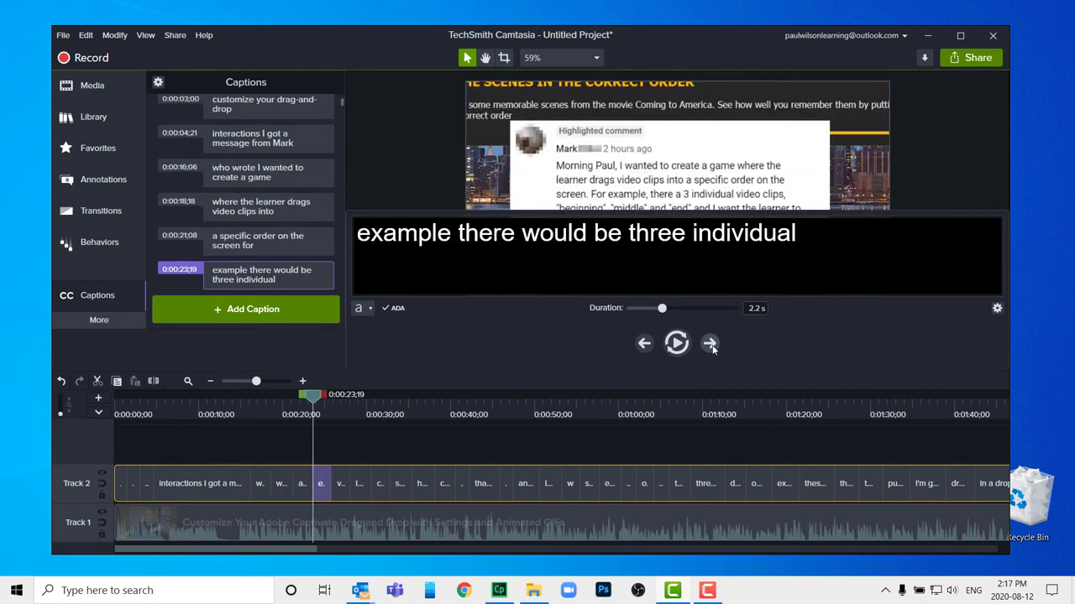
click(711, 344)
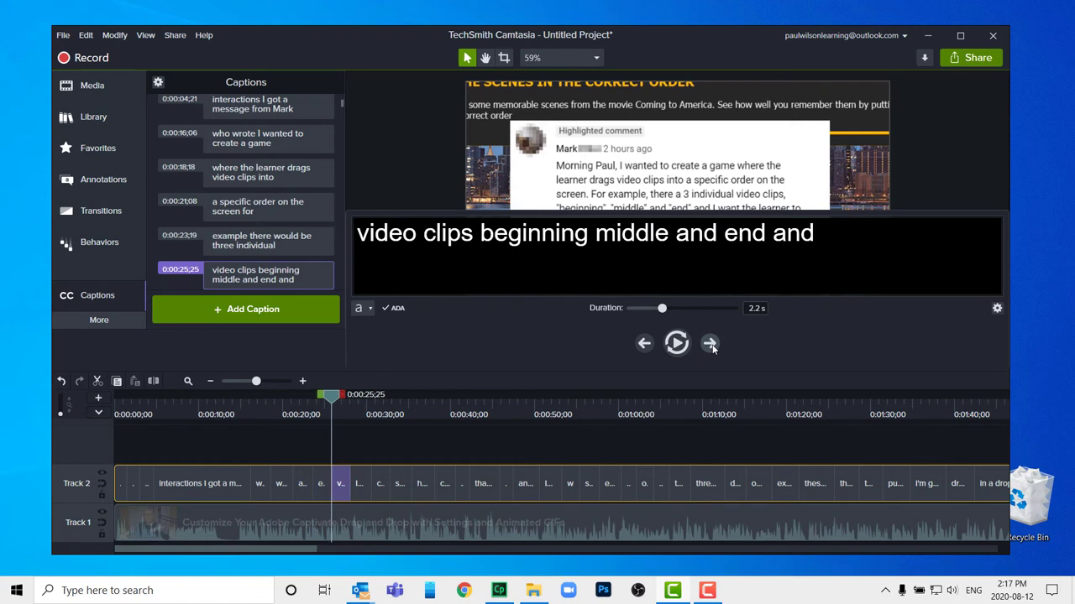
Step: Produce the project as a local MP4 Smart Player (HTML5) file, reviewing size, video and audio settings
click(977, 61)
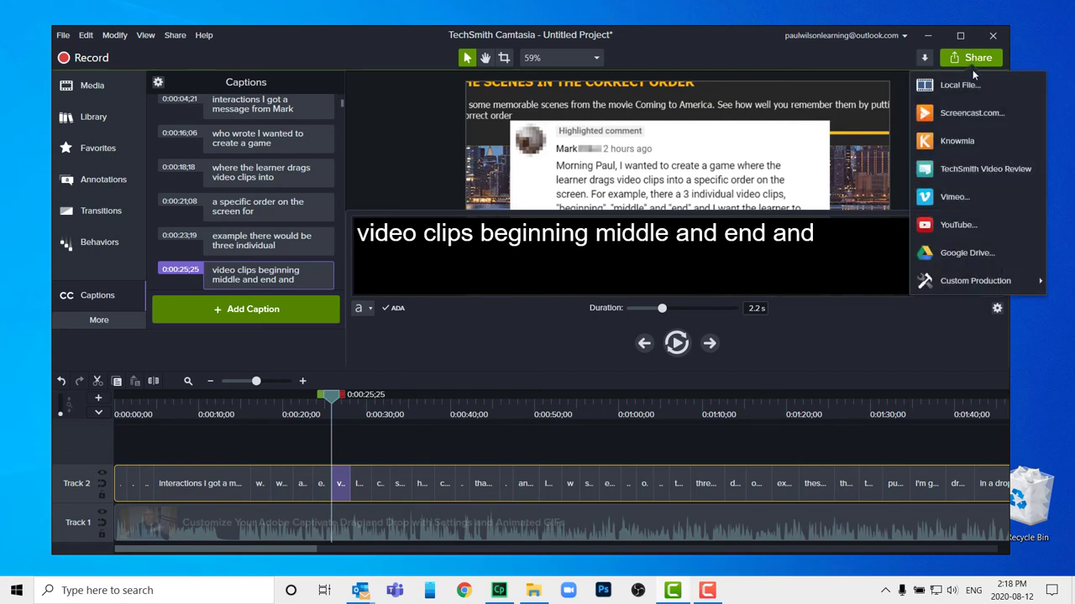
click(967, 86)
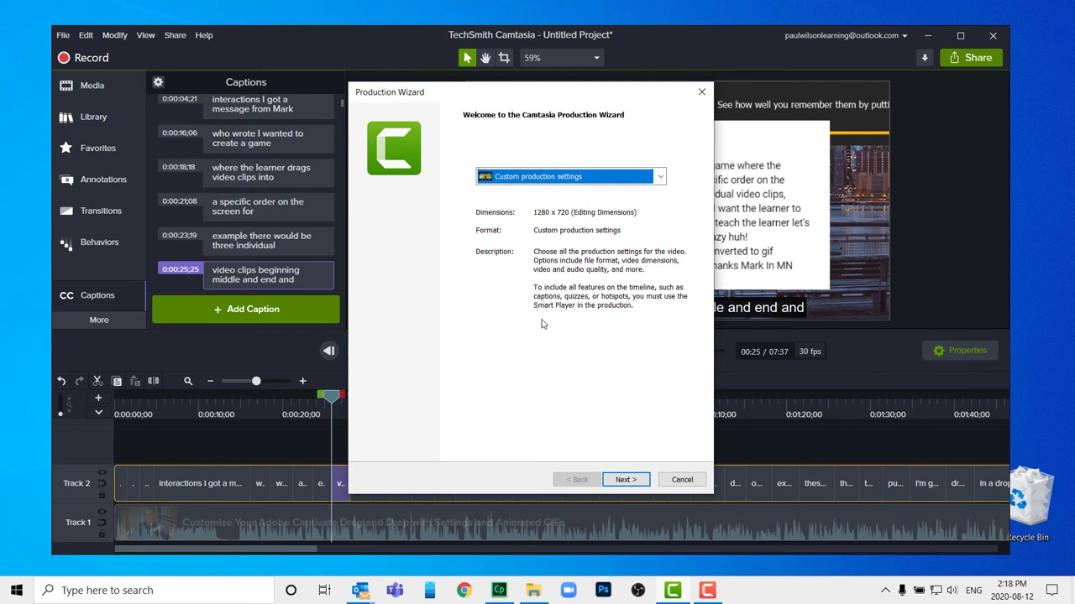
click(625, 480)
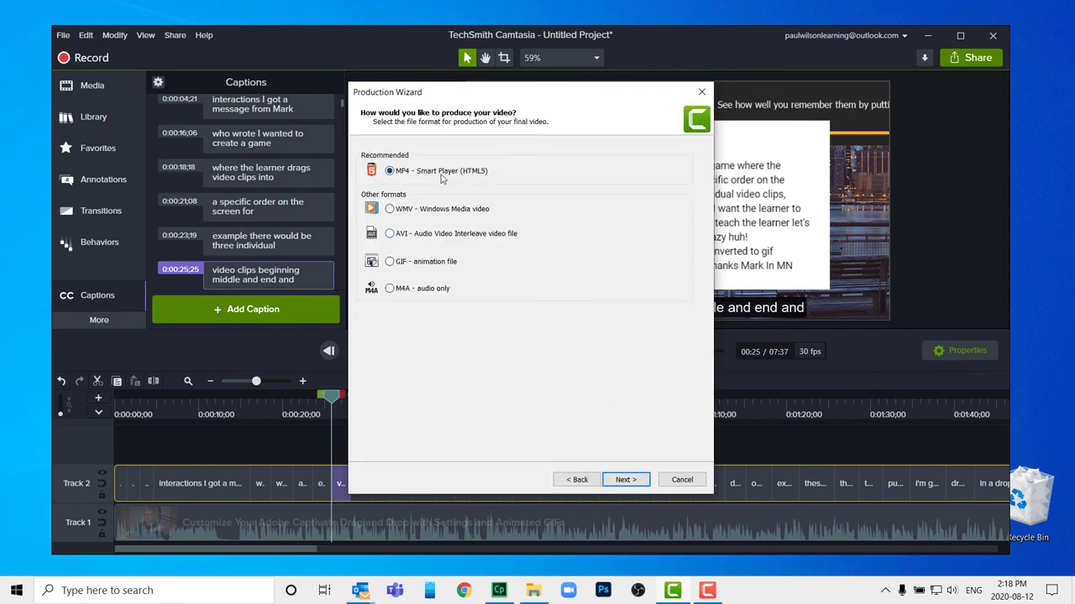
click(623, 481)
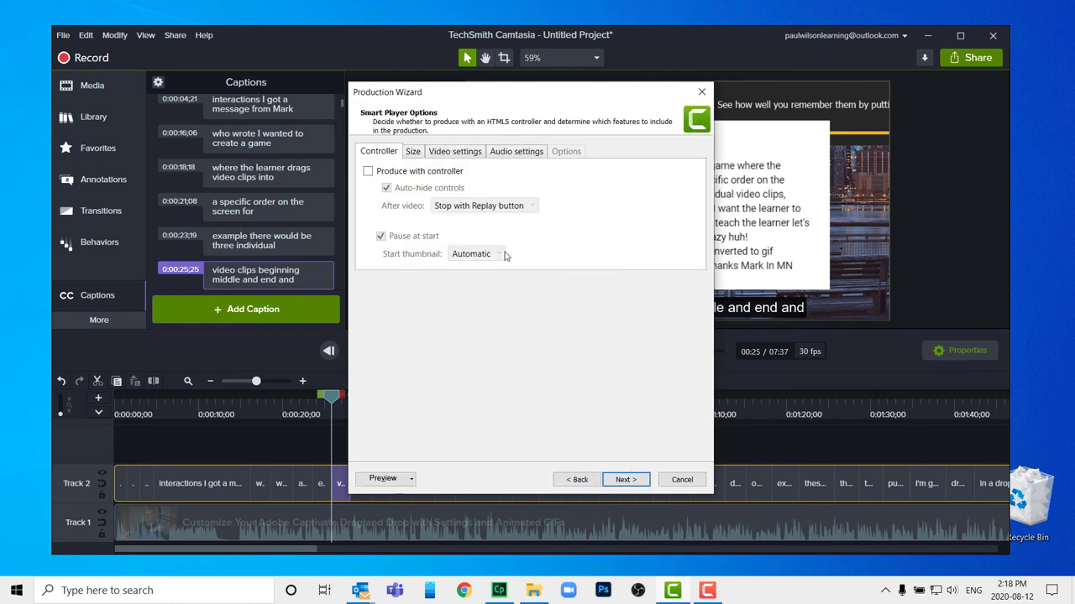
click(413, 151)
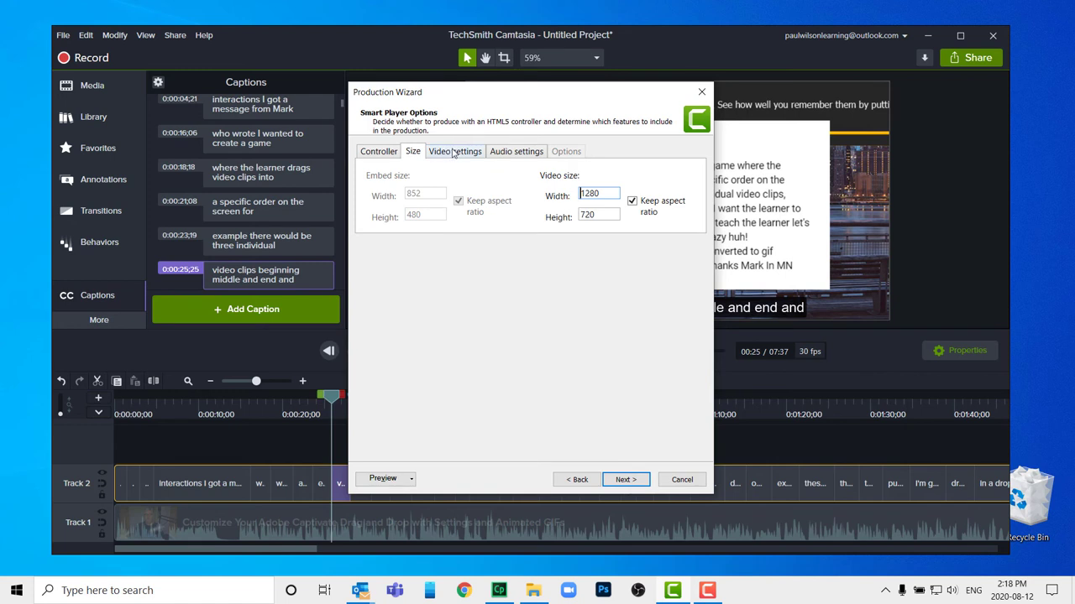
click(452, 151)
click(521, 156)
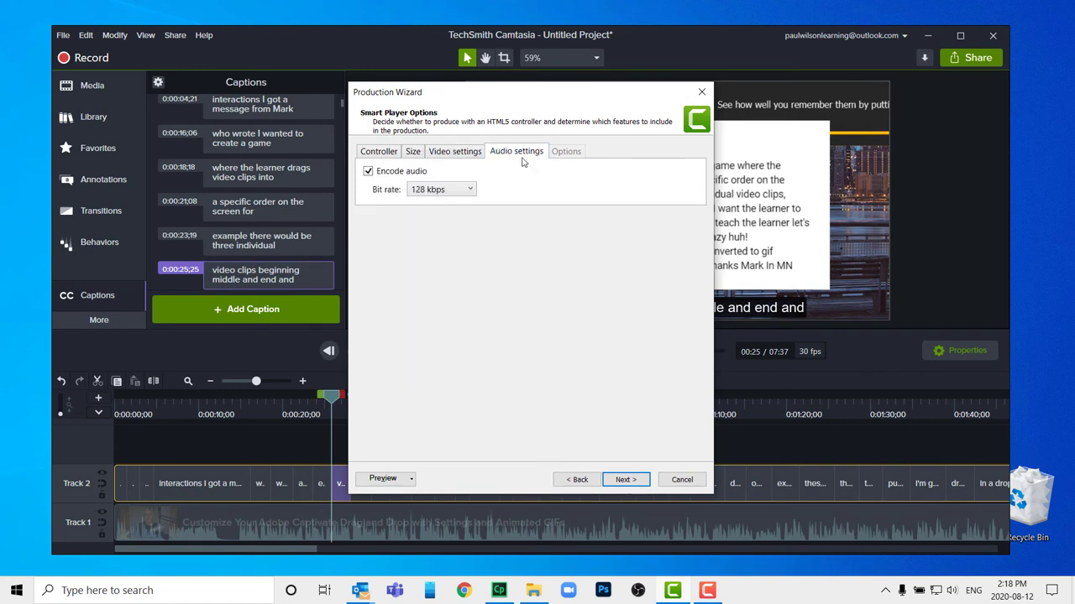
click(626, 482)
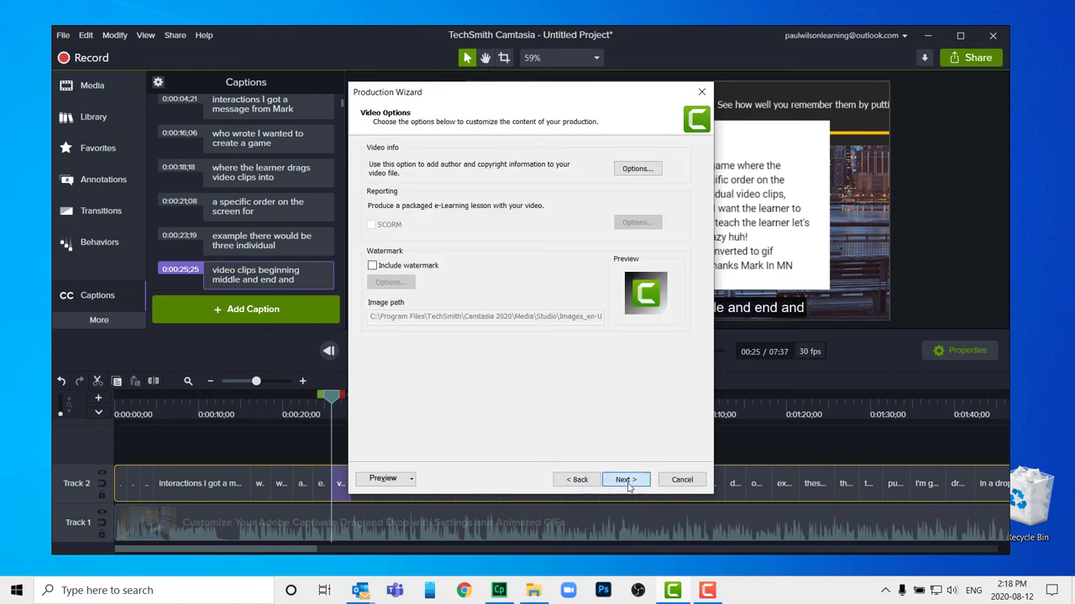
Step: Name the output 'Sample project' and render it into the Desktop's Sample project folder
click(626, 480)
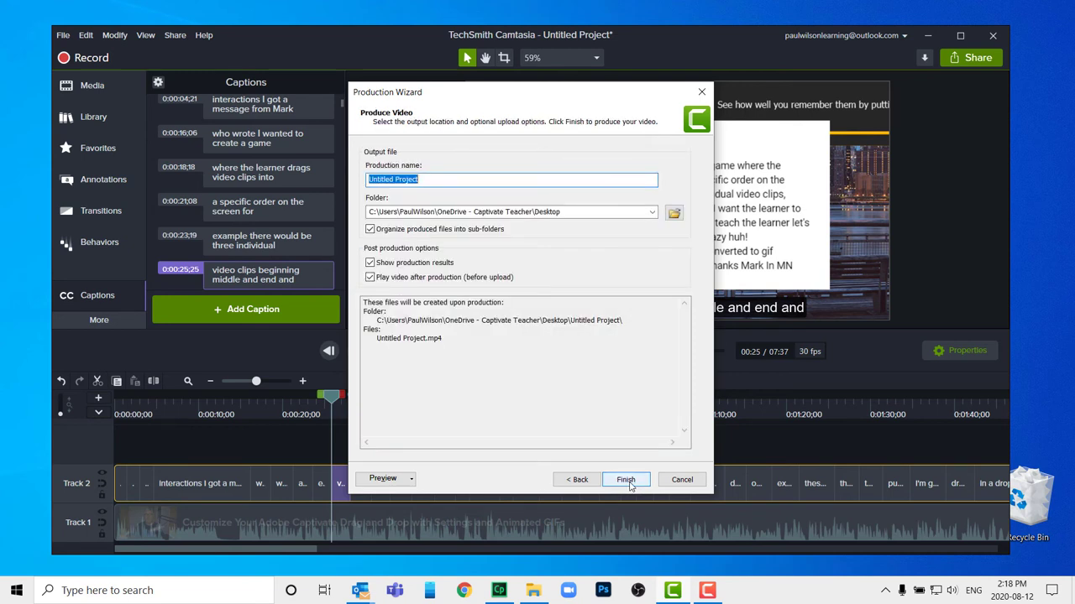
text(Samp)
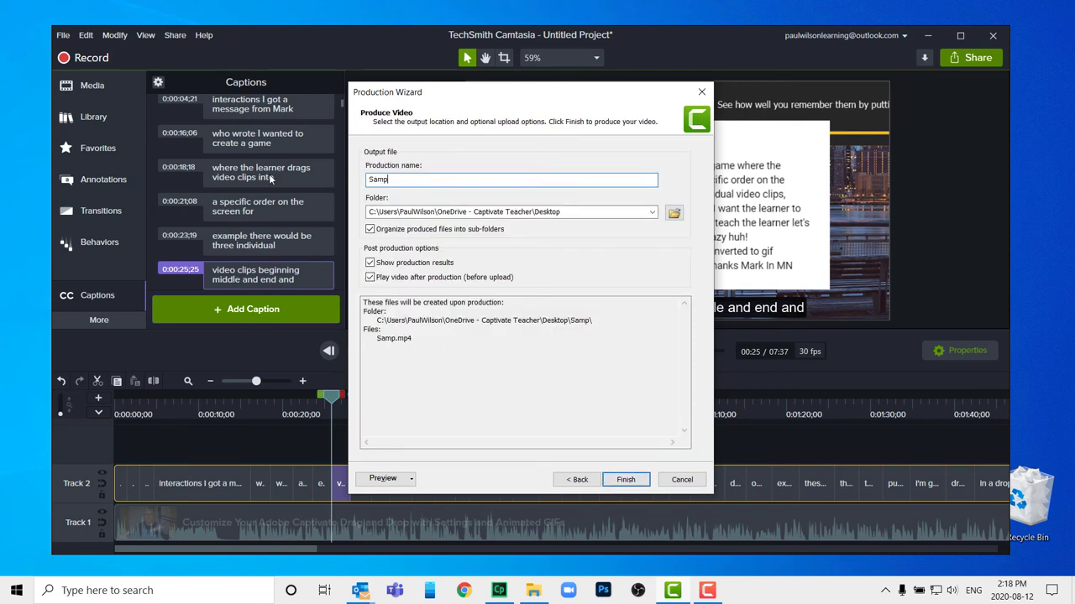
text(le project)
click(626, 479)
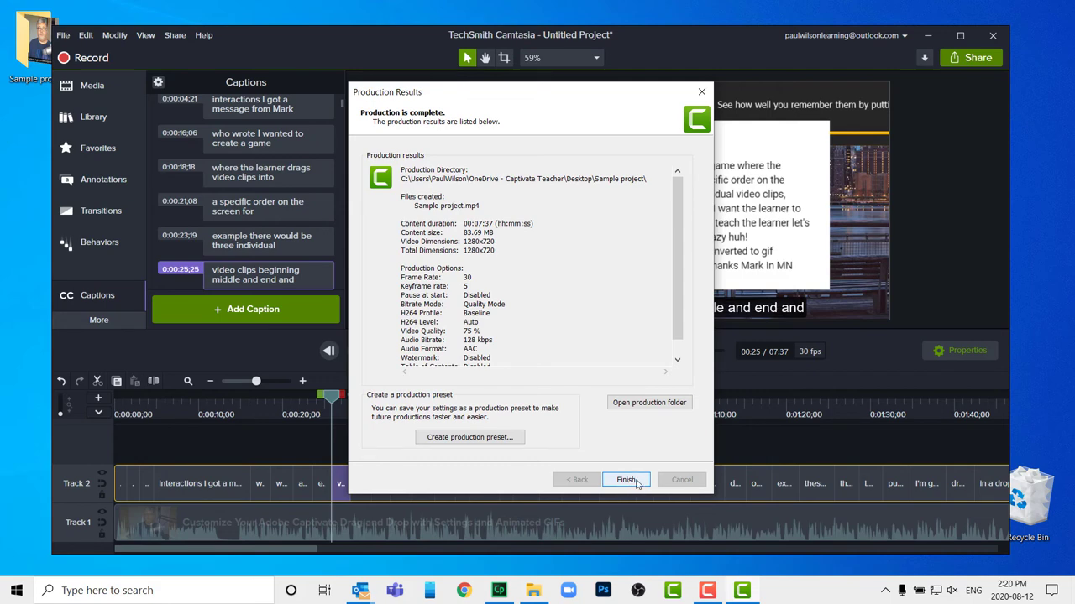
Step: Dismiss the production results summary and close Camtasia, answering the save-changes prompt
click(636, 482)
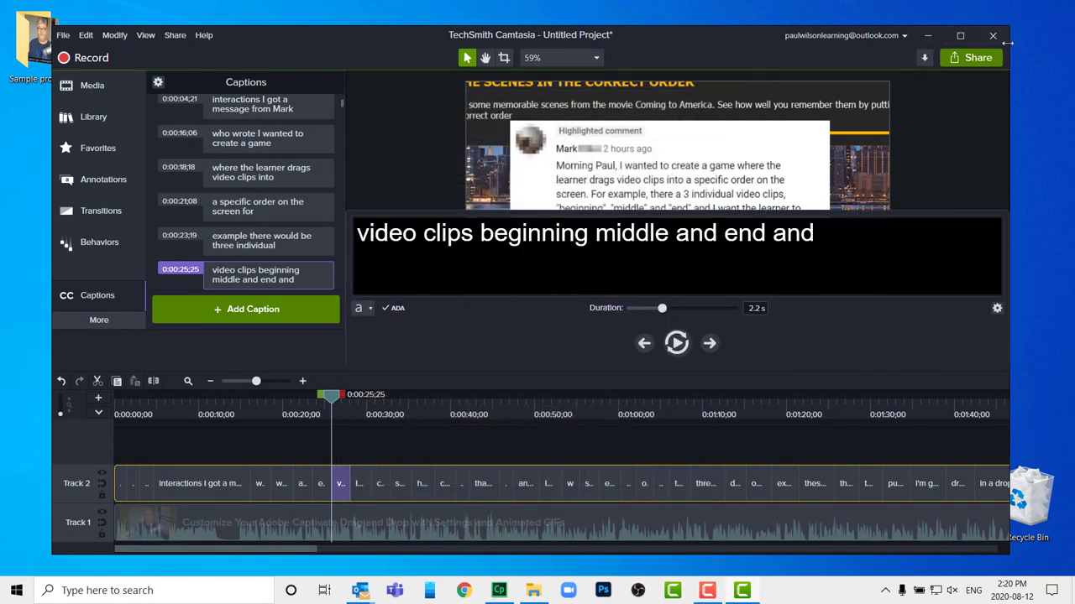
click(992, 37)
click(572, 351)
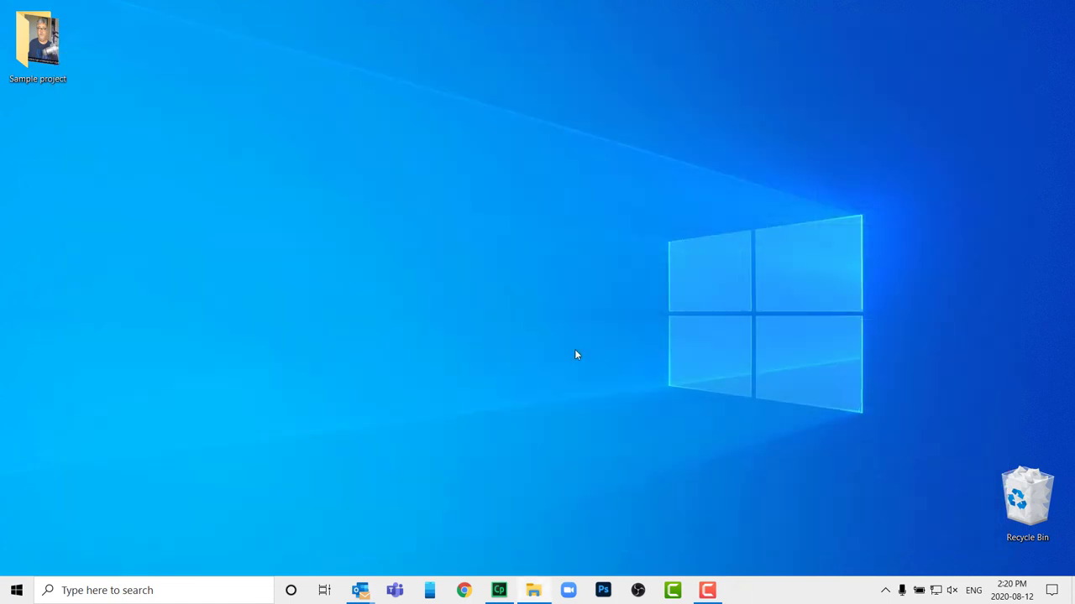
Step: Insert Desktop\Sample project\Sample project.mp4 onto the Captivate slide as an event video
click(500, 591)
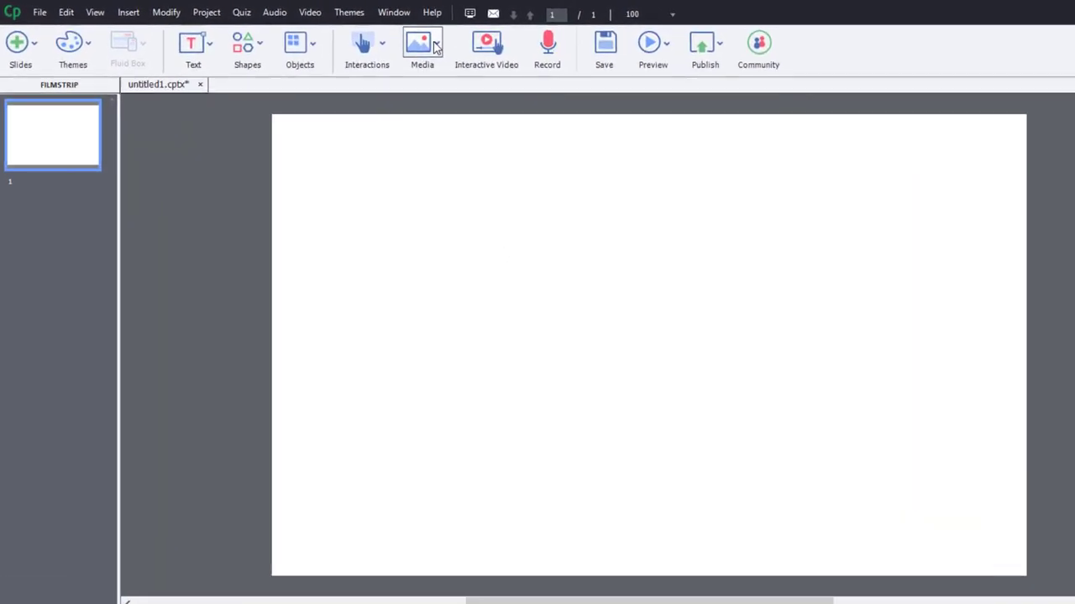
click(436, 46)
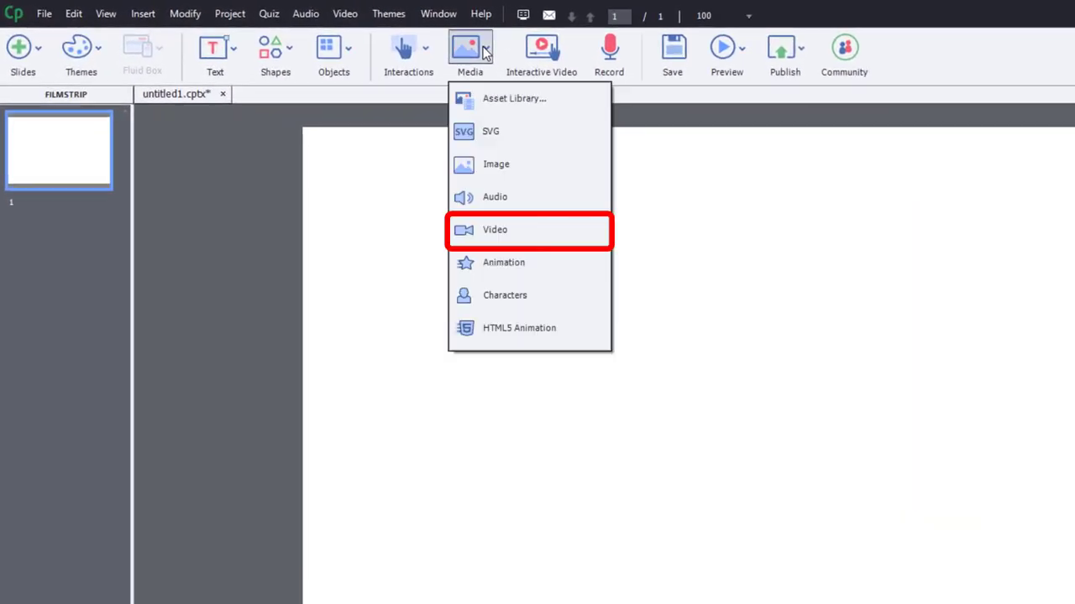
click(504, 238)
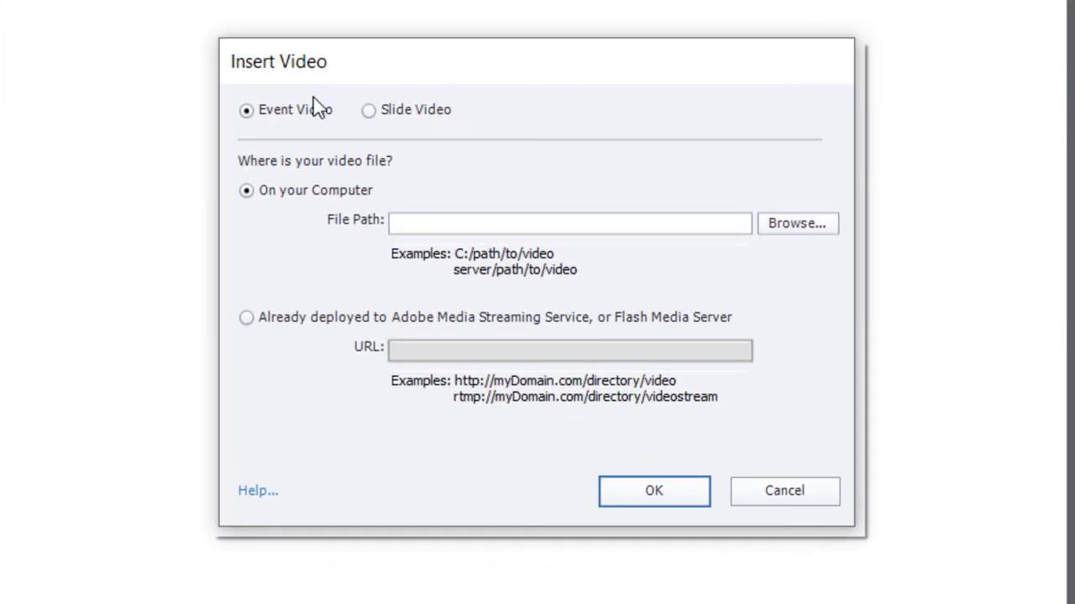
click(804, 233)
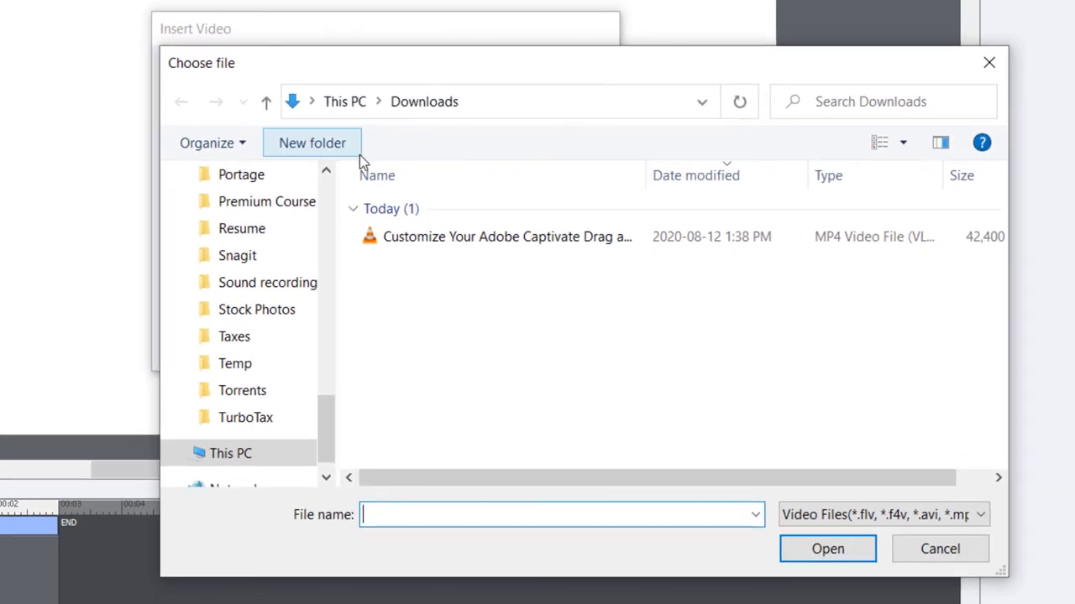
scroll(327, 190, up, 10)
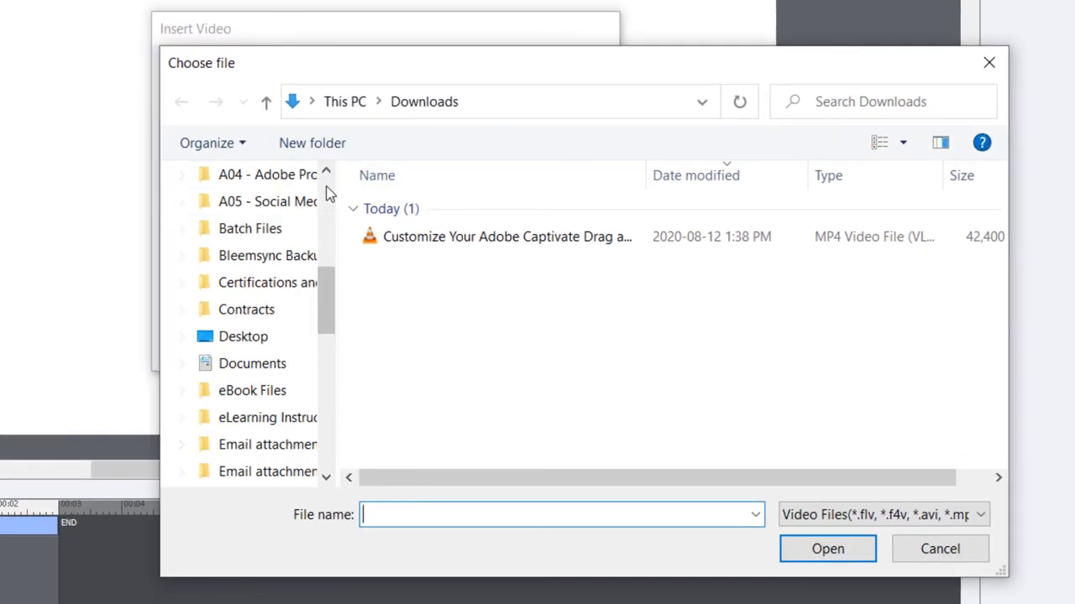
click(267, 222)
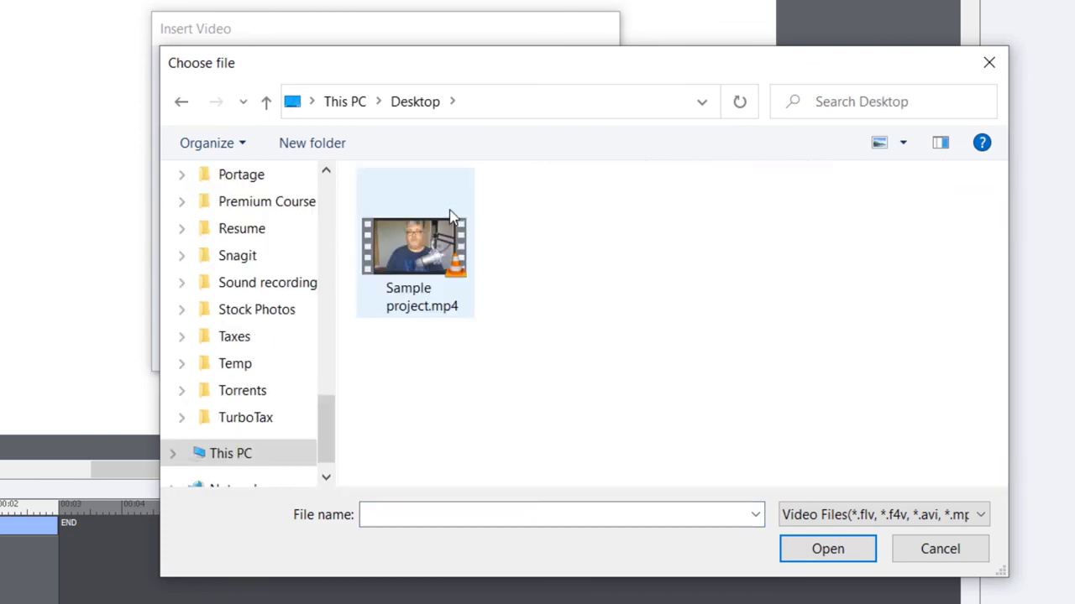
click(393, 281)
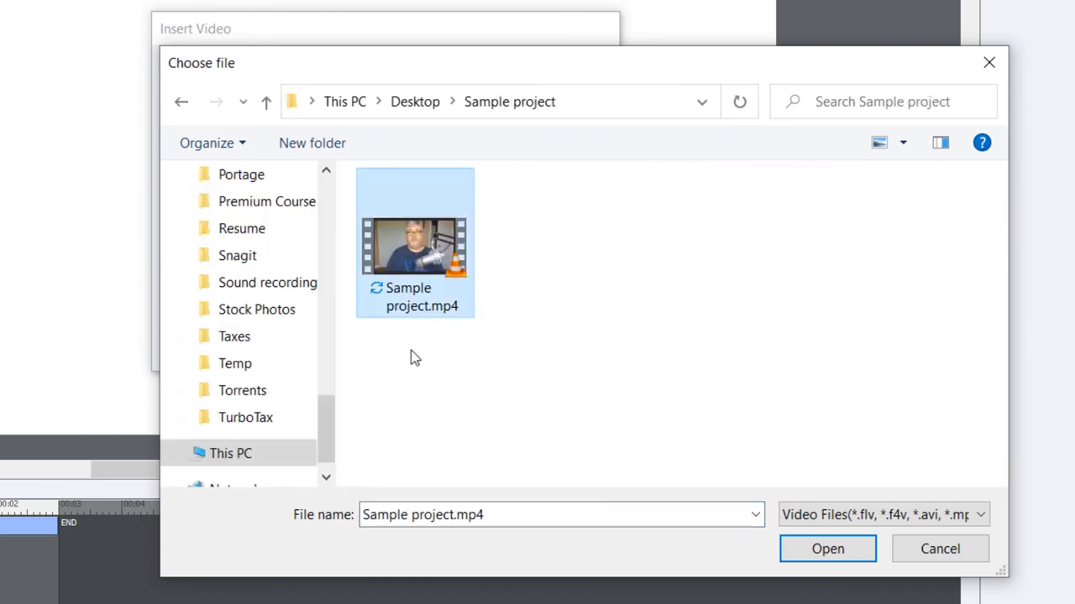
click(806, 549)
click(472, 344)
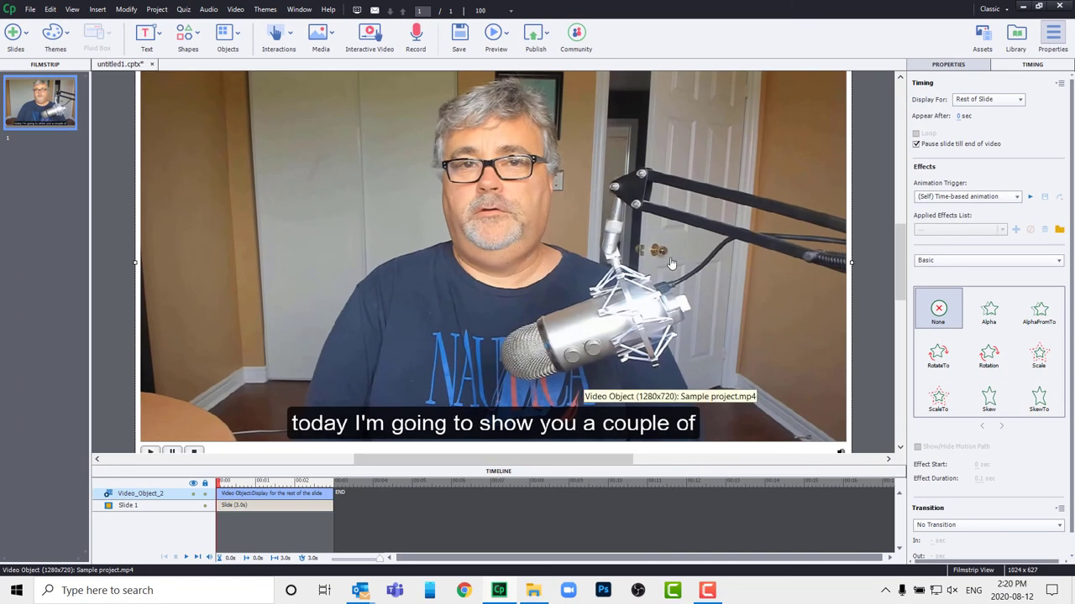
Step: Shrink the video to about 801x451 and move it down onto the slide
scroll(664, 269, down, 1)
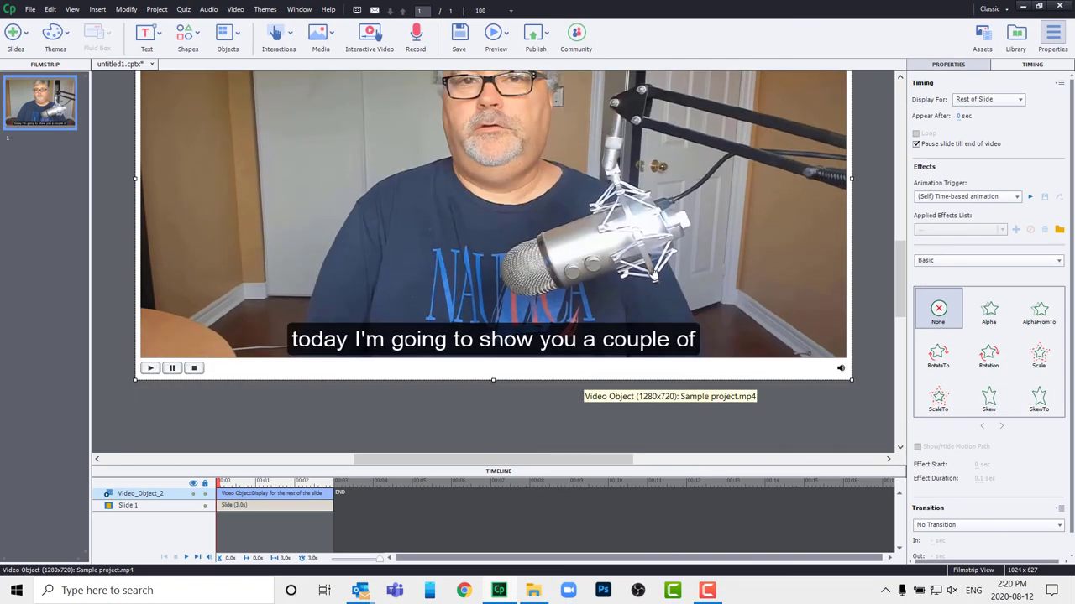
drag(852, 379, 605, 230)
drag(340, 199, 463, 250)
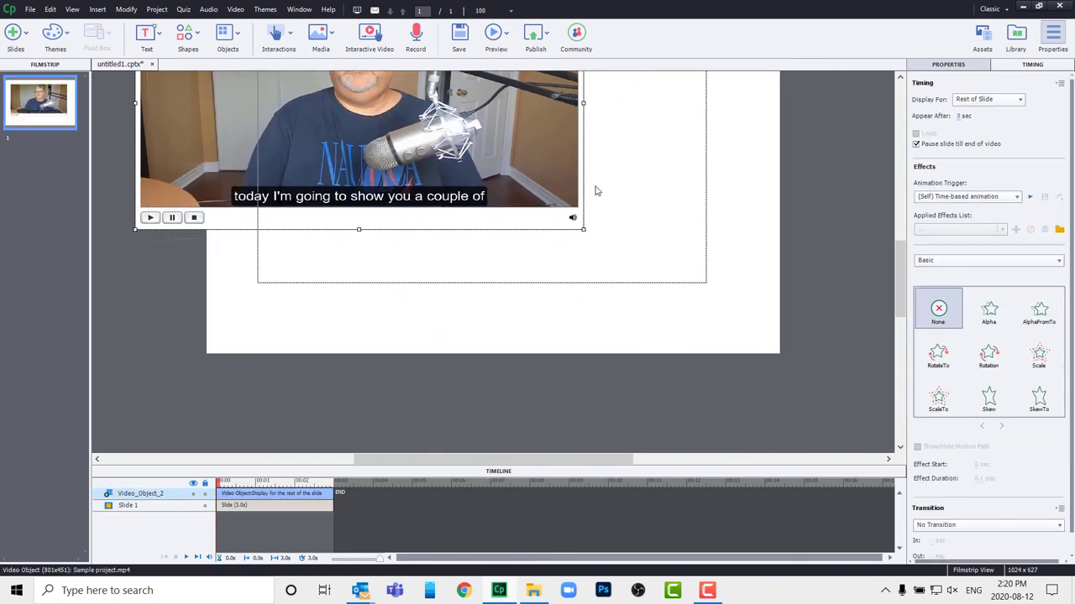
Step: Align the video to the horizontal centre of the slide
right_click(492, 179)
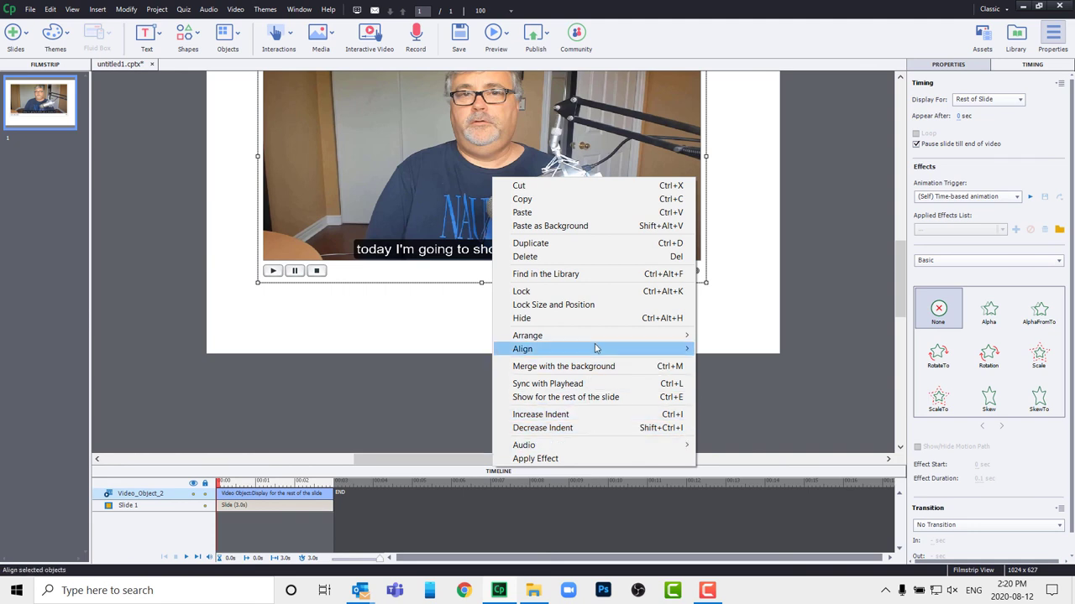
mouse_move(595, 349)
click(714, 350)
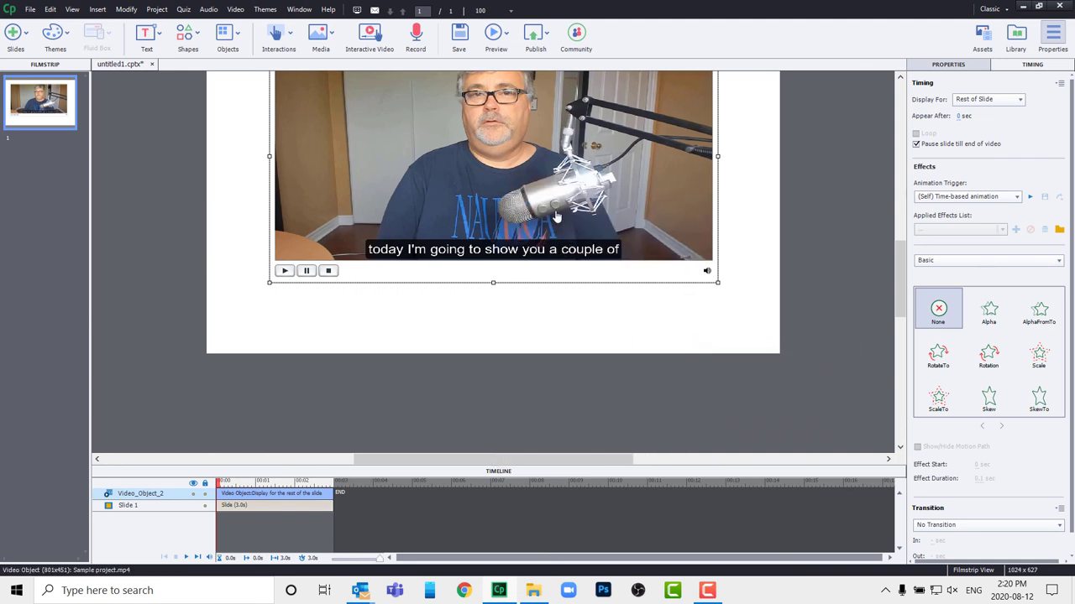
scroll(751, 259, up, 3)
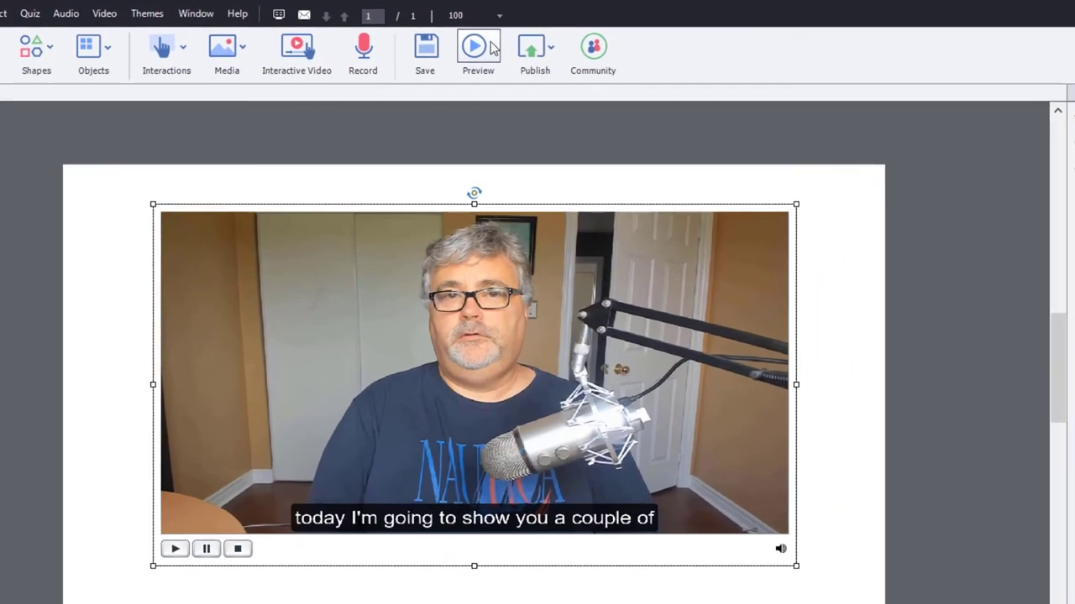
Step: Launch the HTML5 in Browser preview of the project
click(504, 44)
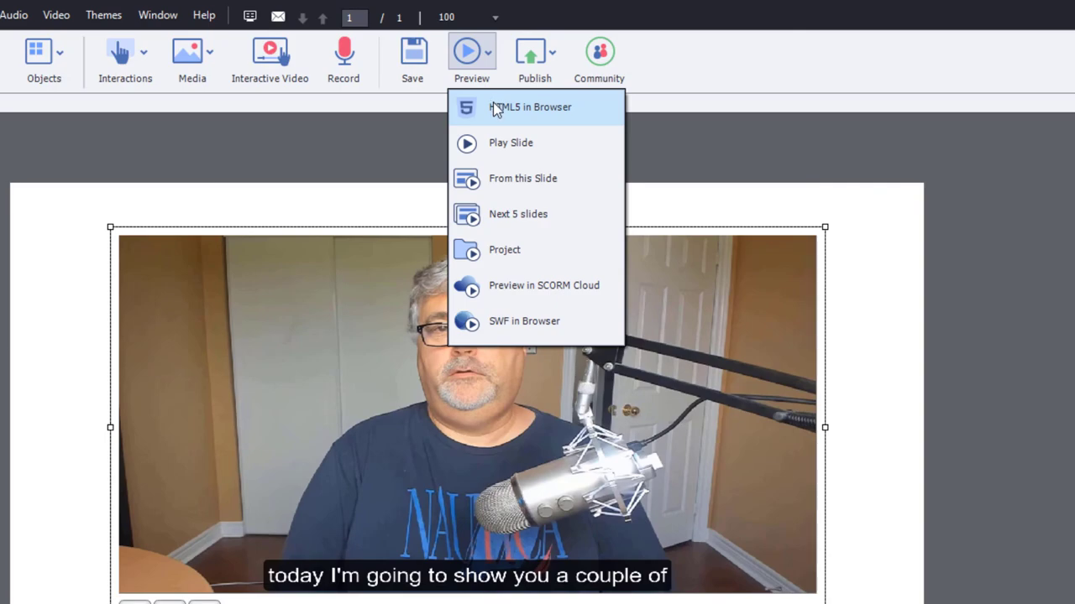
click(494, 107)
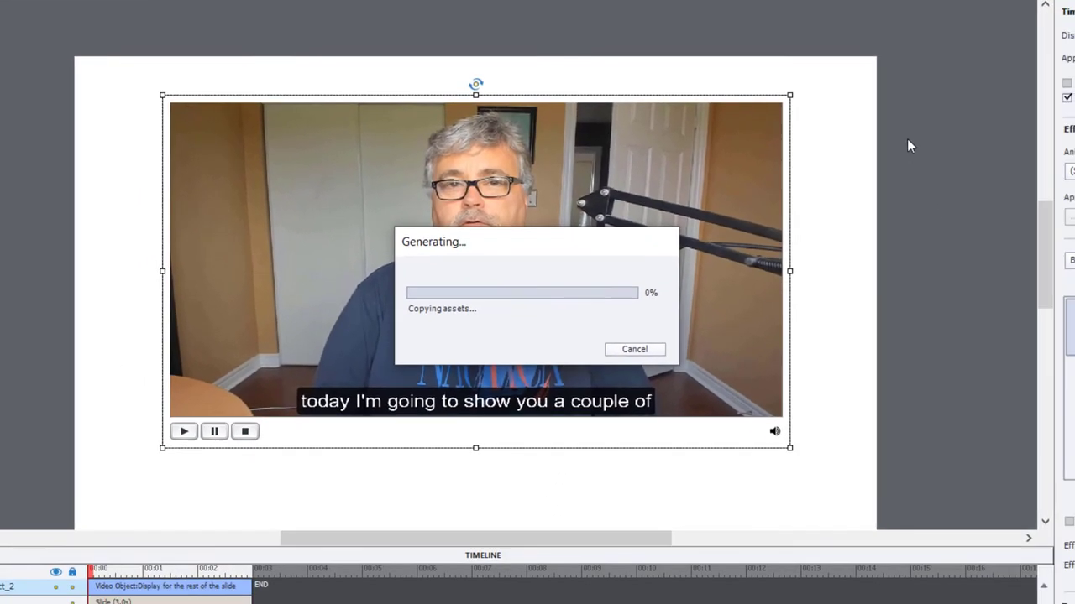